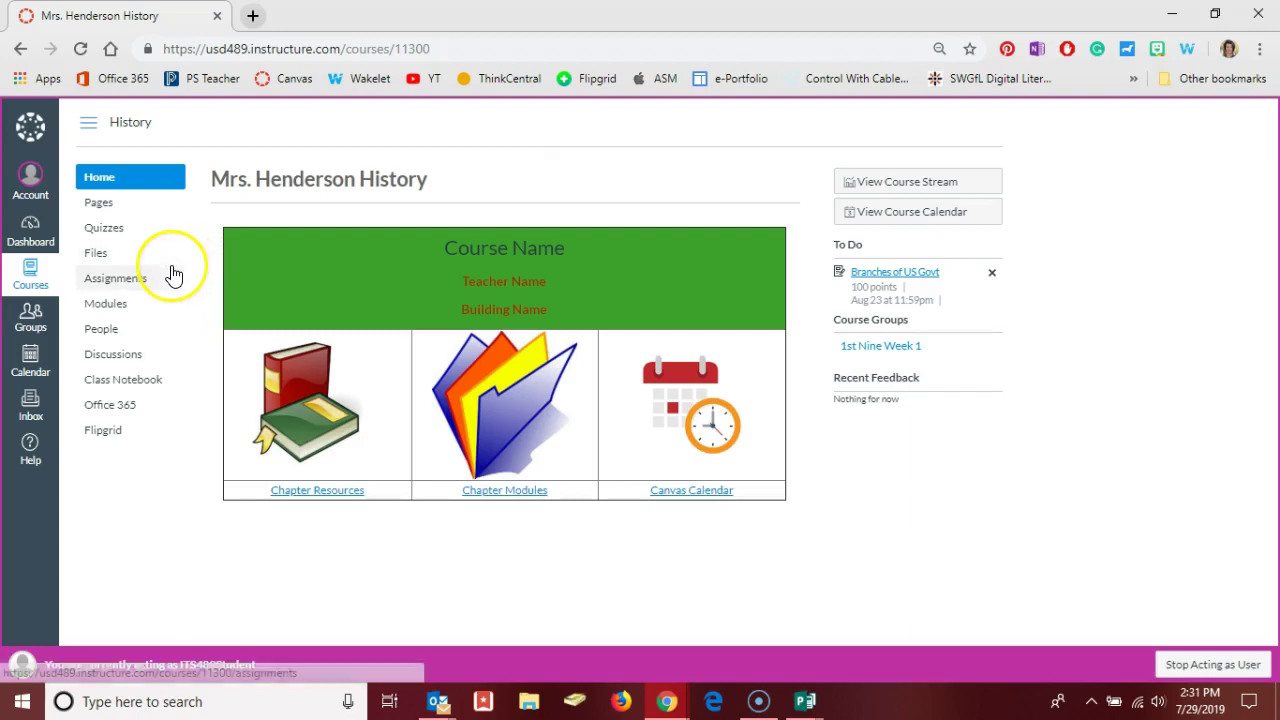
Open the Branches of US Govt Quizzes.Next quiz from the course's assignments and begin taking it
click(130, 278)
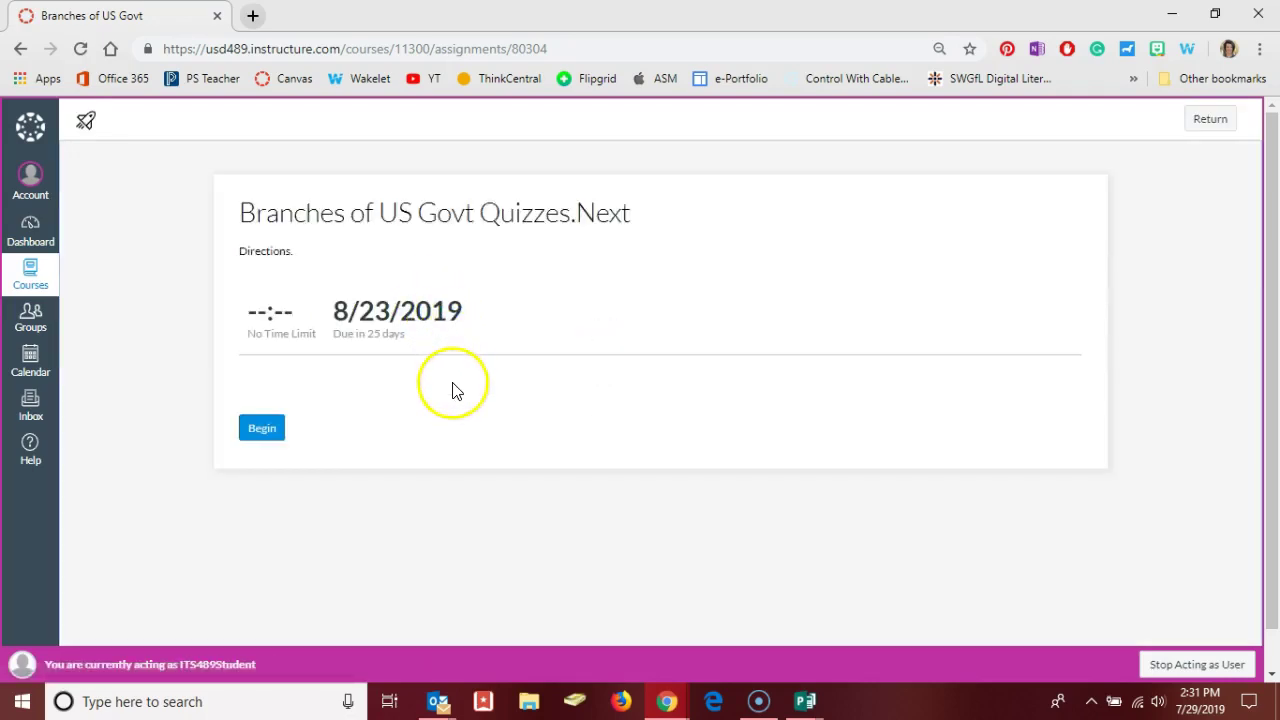
click(265, 431)
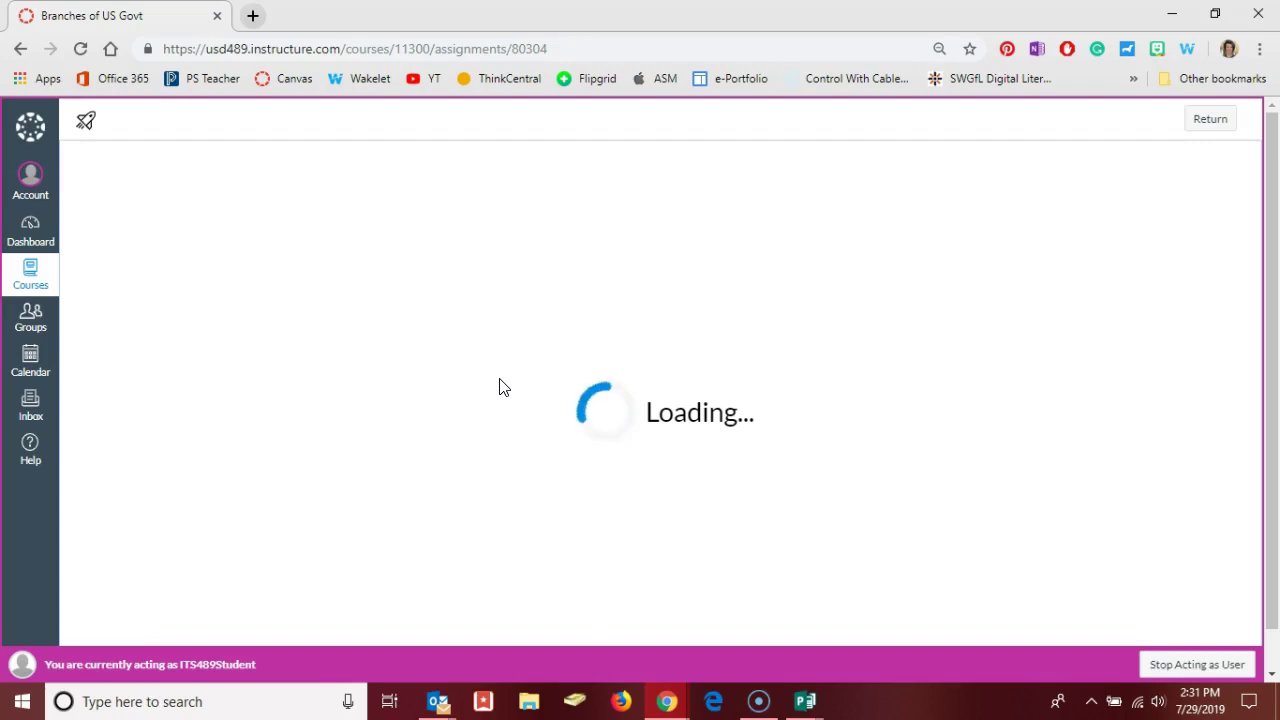
scroll(502, 388, down, 2)
scroll(502, 388, down, 3)
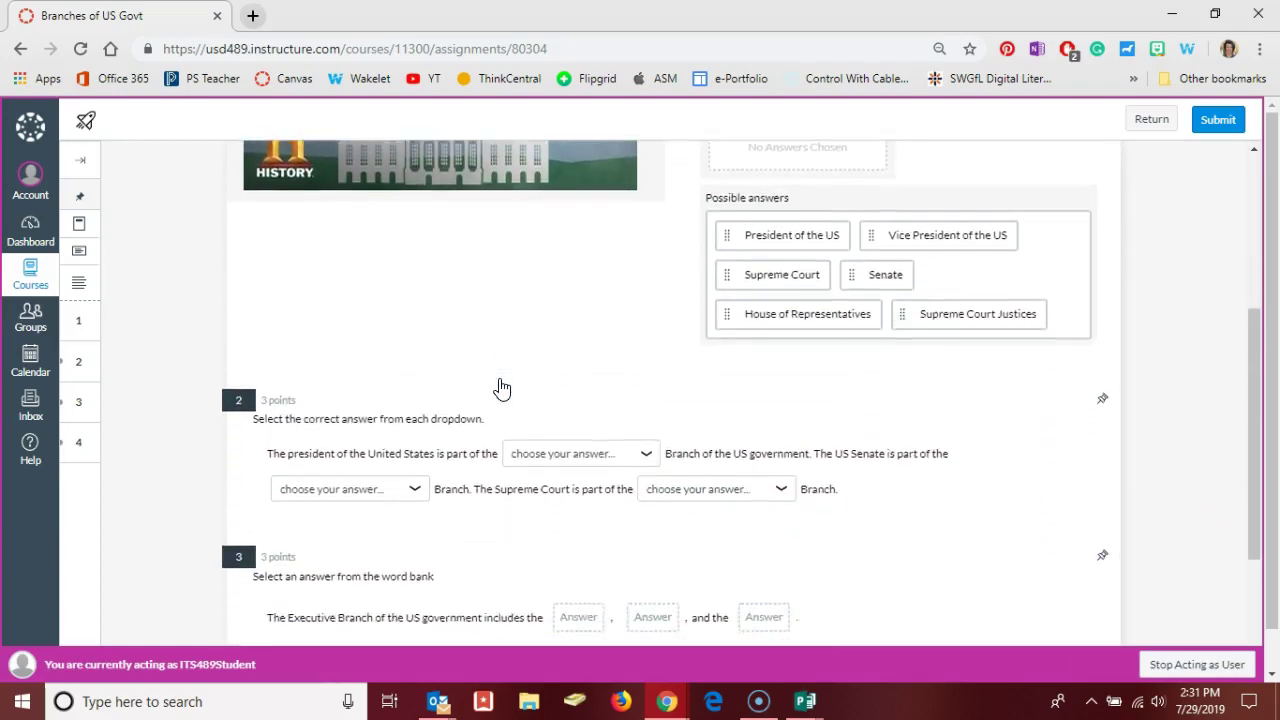
scroll(502, 388, down, 3)
scroll(502, 388, down, 1)
click(482, 322)
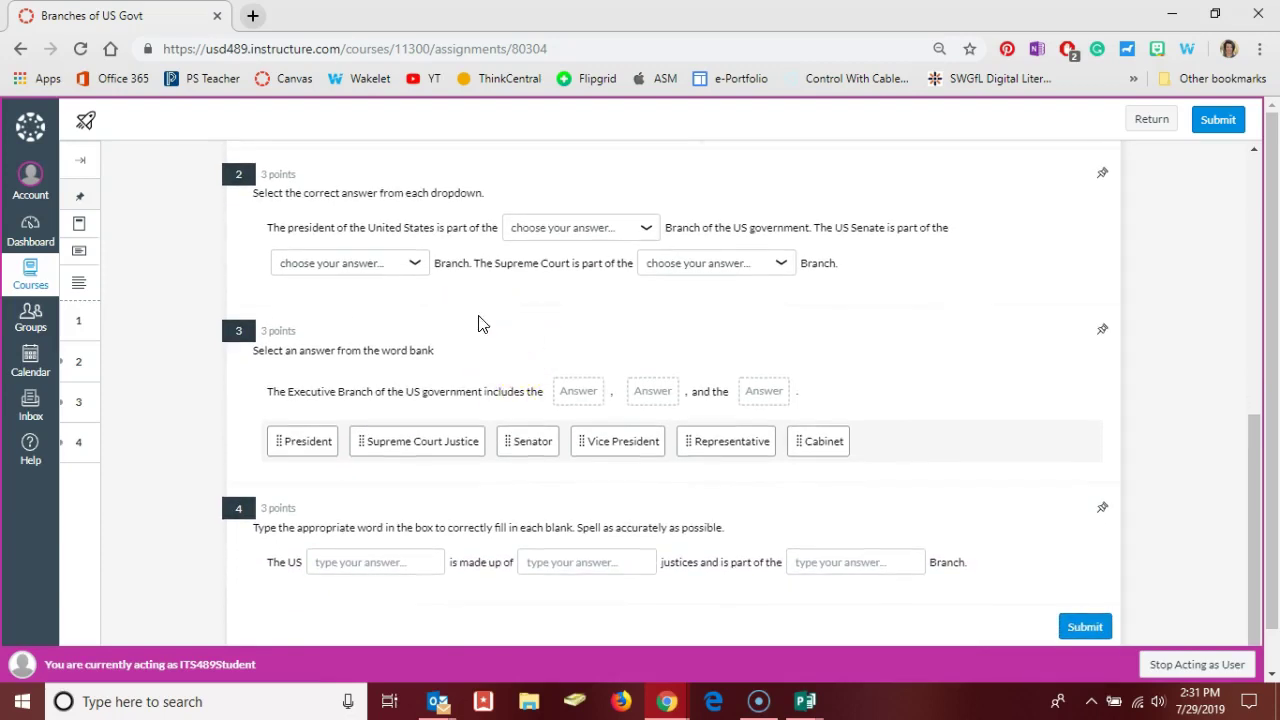
Answer question 2's dropdown blanks with Executive, Legislative and Judicial, in that order
click(545, 231)
click(545, 231)
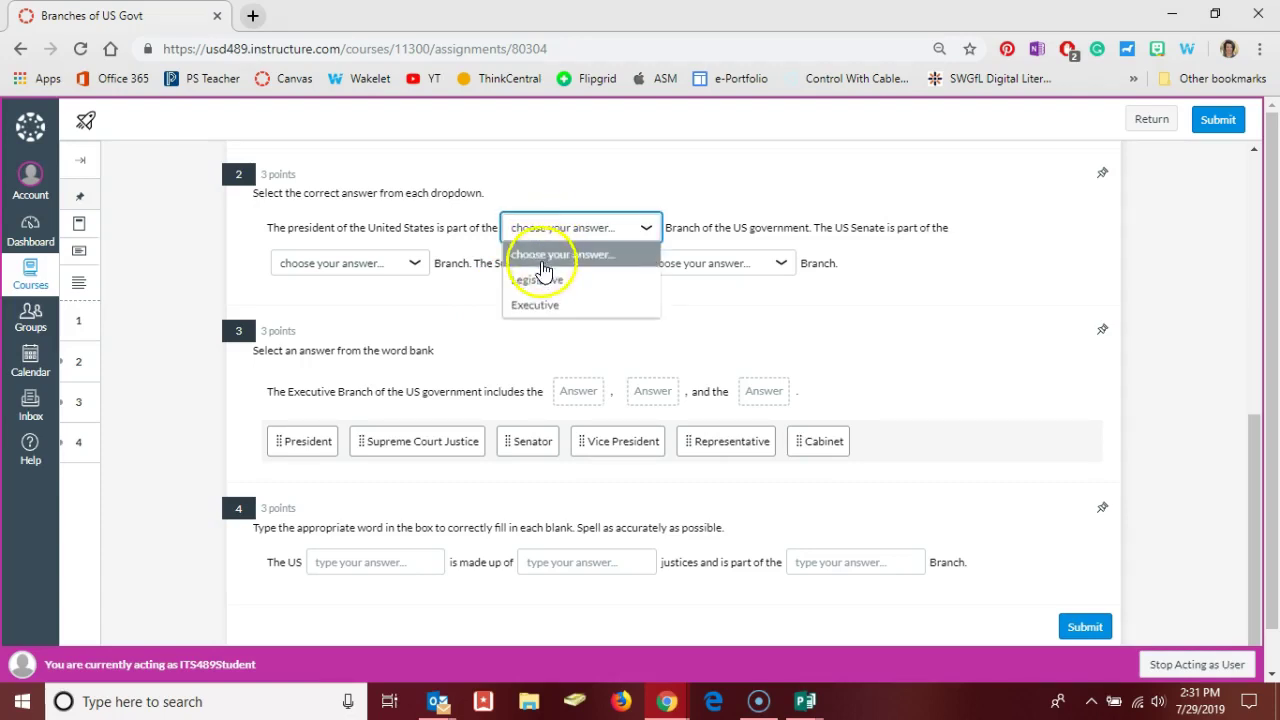
click(540, 310)
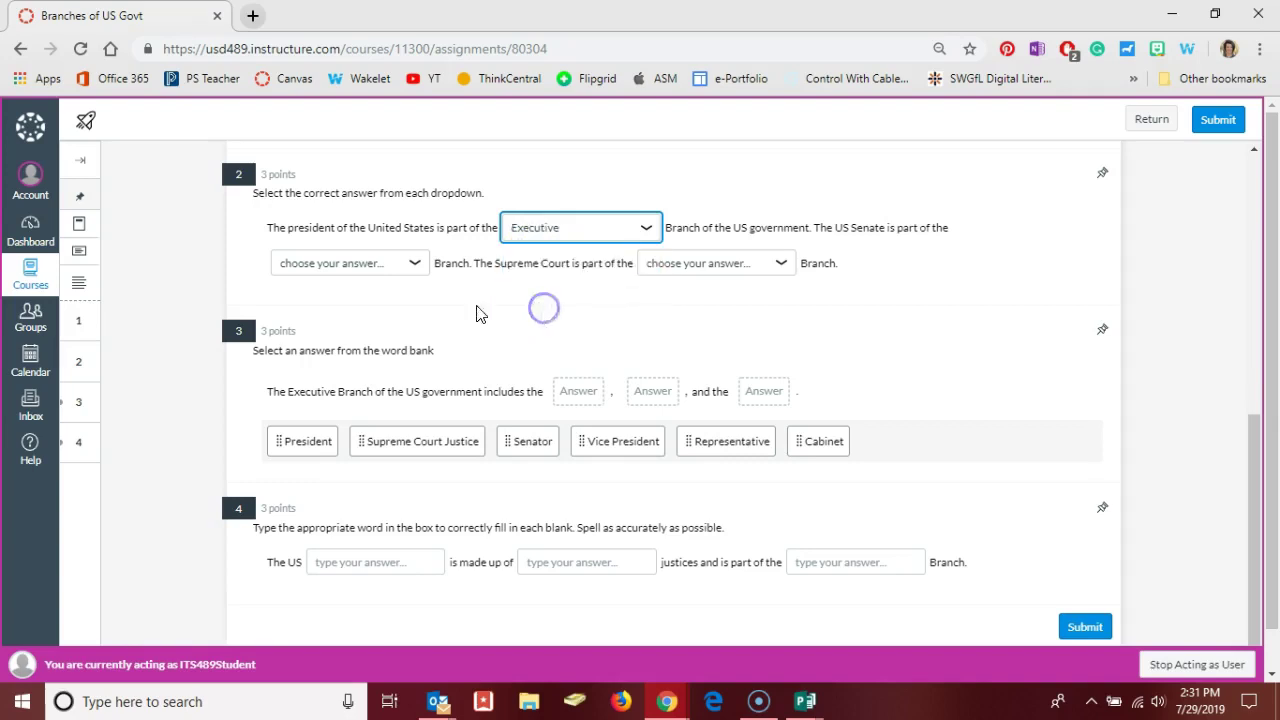
click(392, 263)
scroll(600, 366, down, 1)
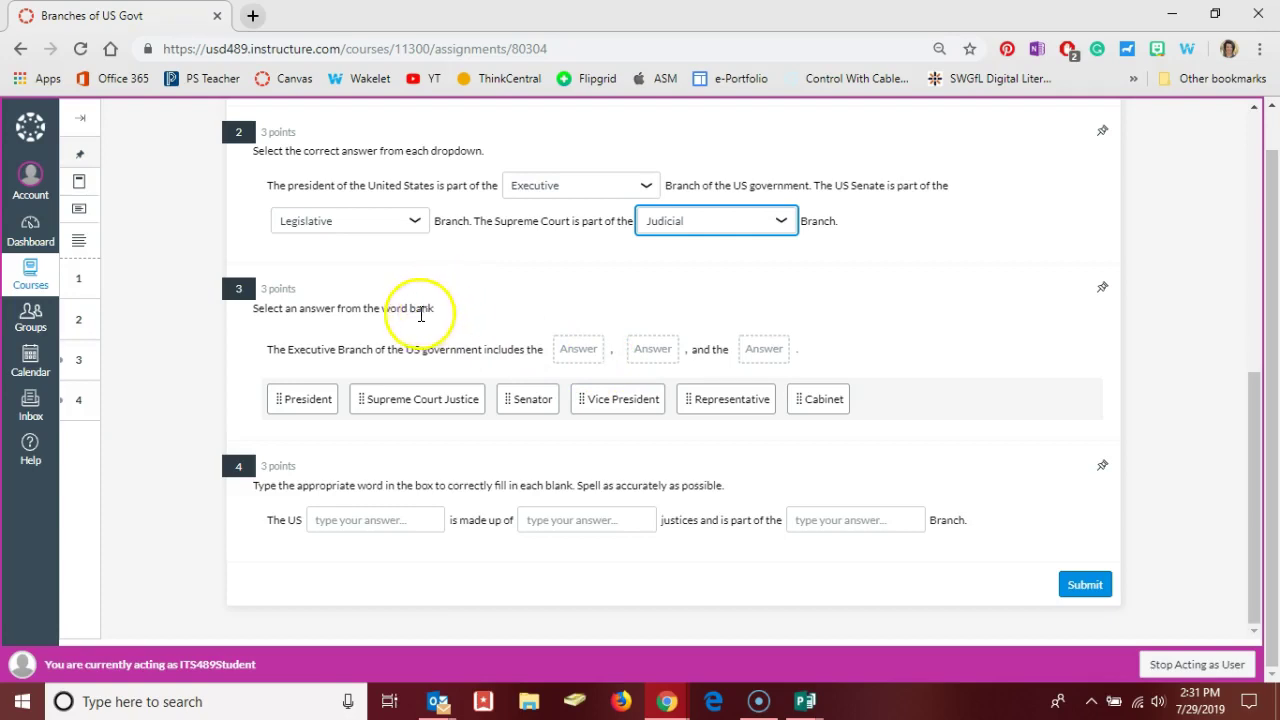
Fill question 3's blanks from the word bank with President, Vice President and Cabinet, and replace Cabinet with Representative
drag(317, 400, 593, 356)
drag(545, 400, 695, 363)
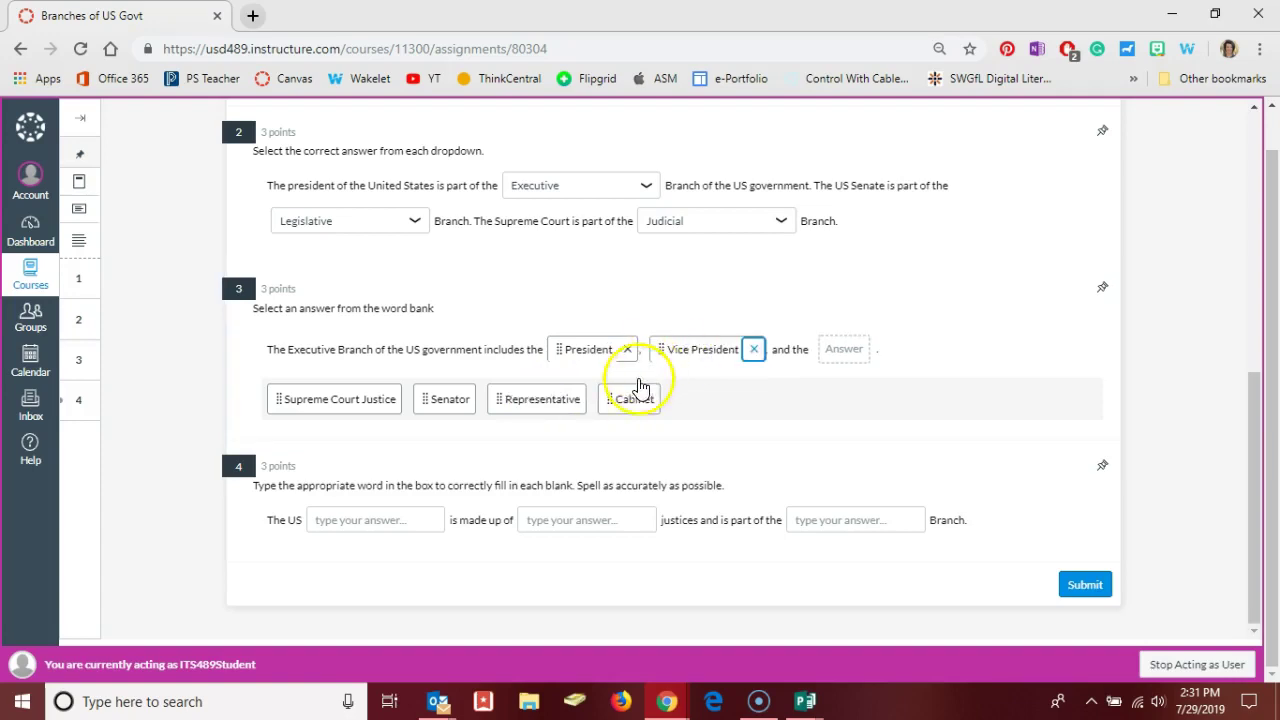
drag(637, 401, 866, 357)
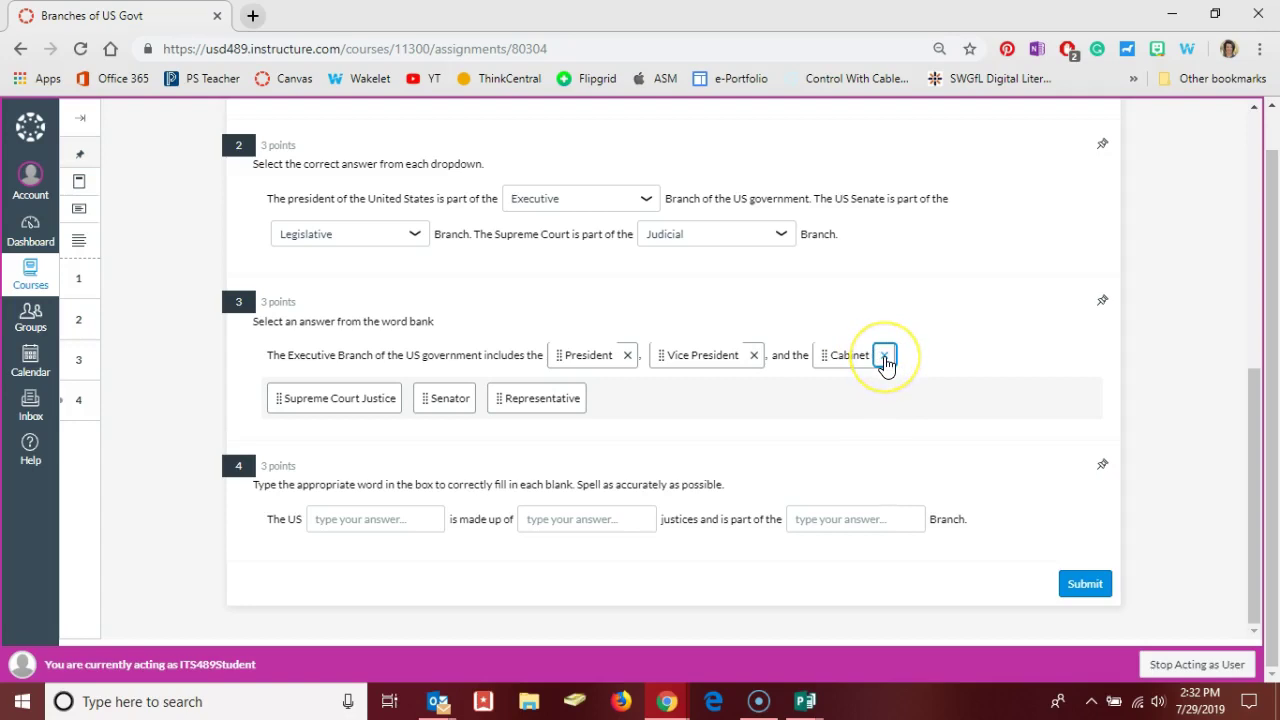
click(885, 358)
drag(543, 397, 883, 354)
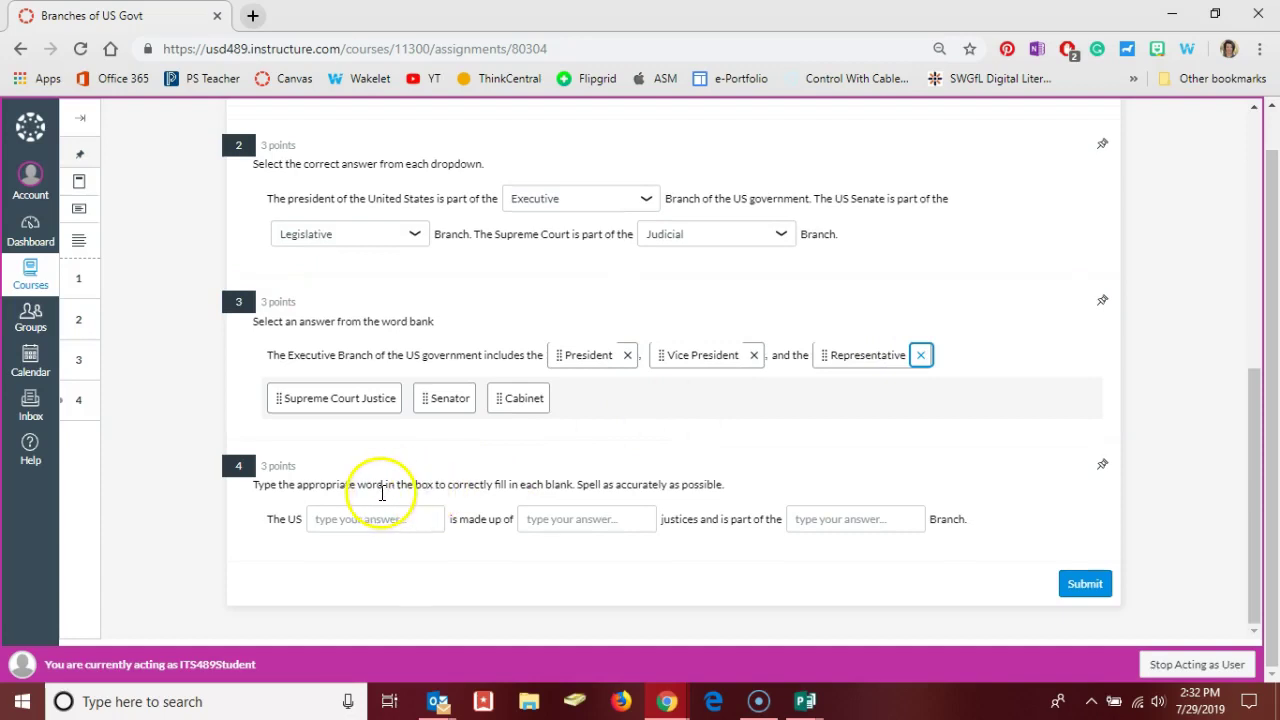
Stop acting as the student and open a copy of question 2, the dropdown question, for editing
click(351, 519)
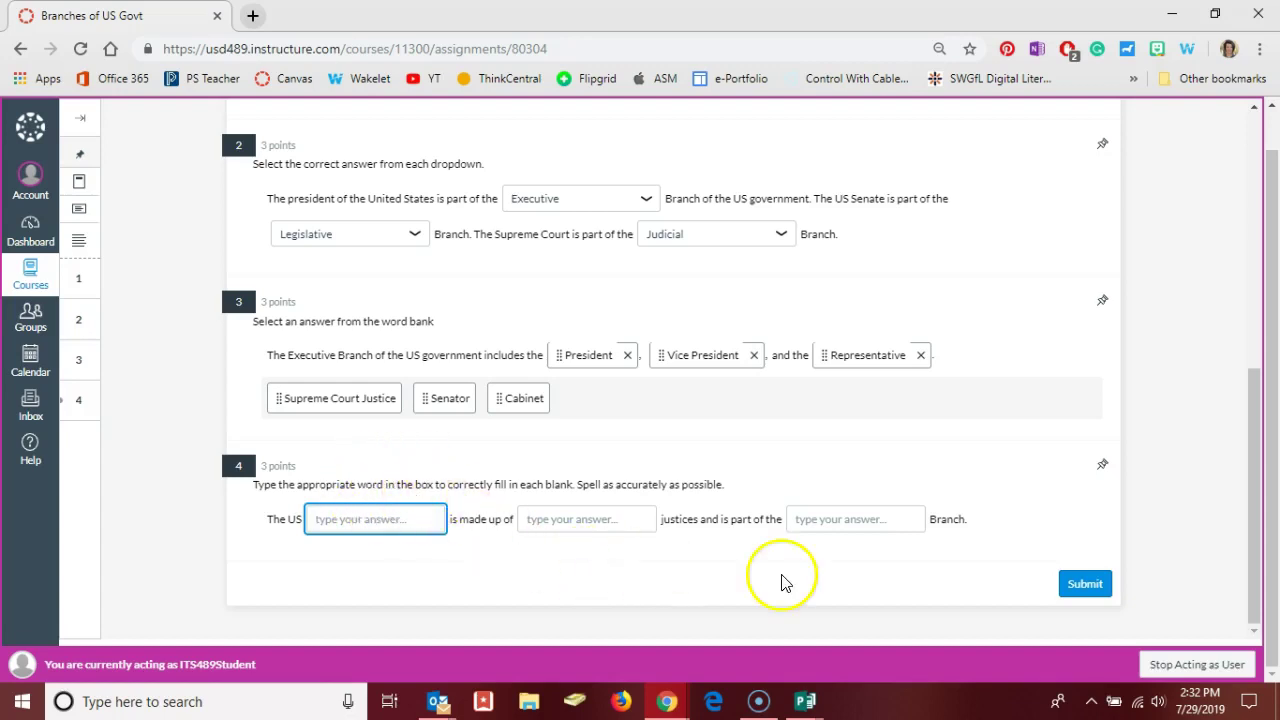
click(1170, 663)
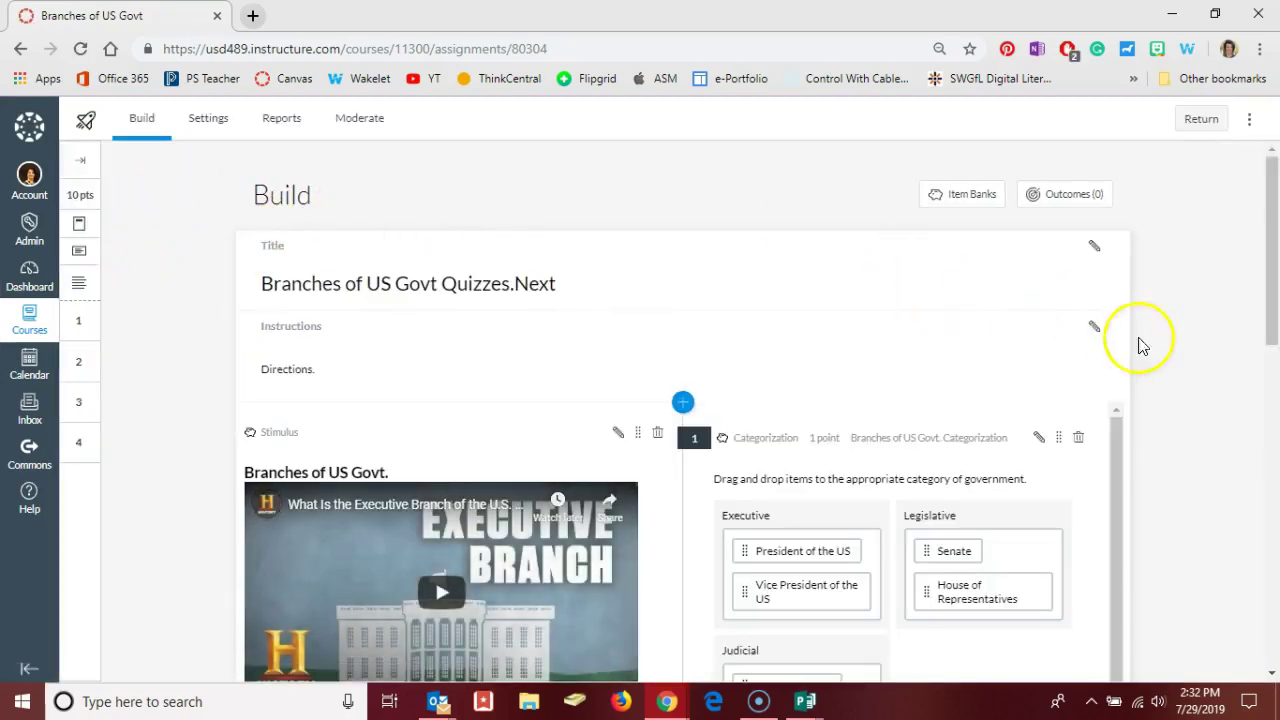
scroll(1177, 410, down, 10)
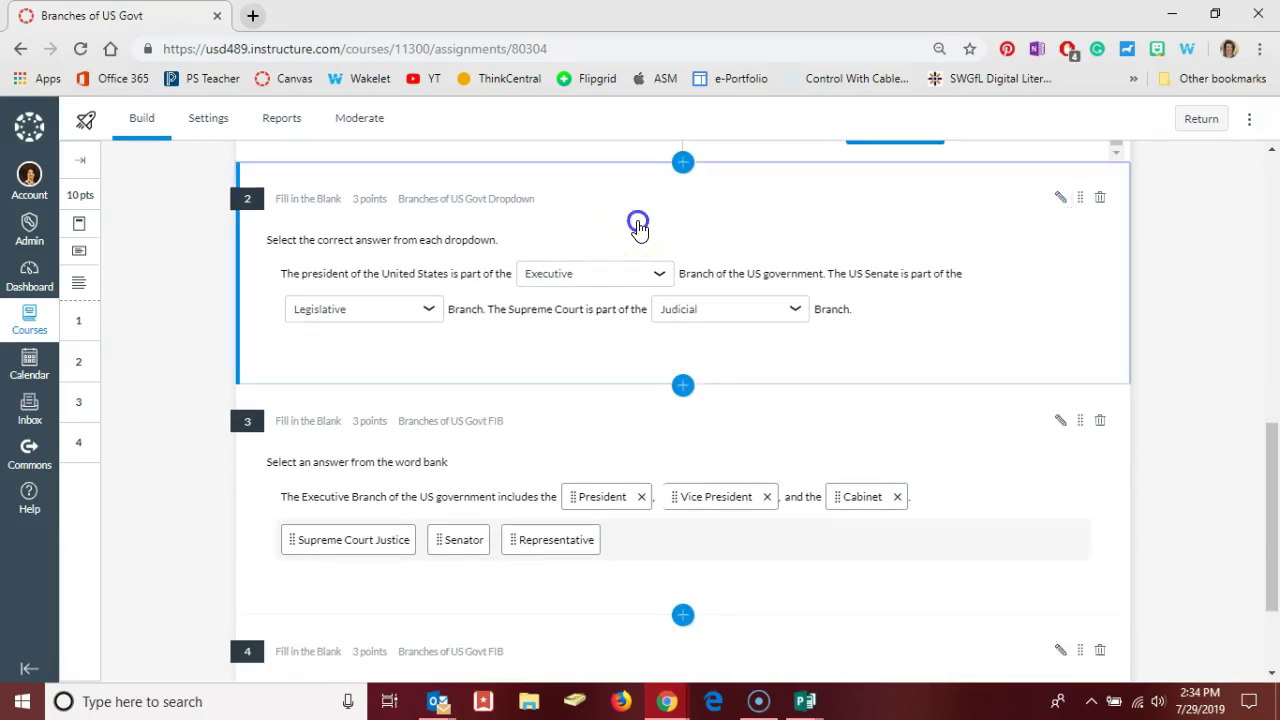
click(637, 222)
click(384, 293)
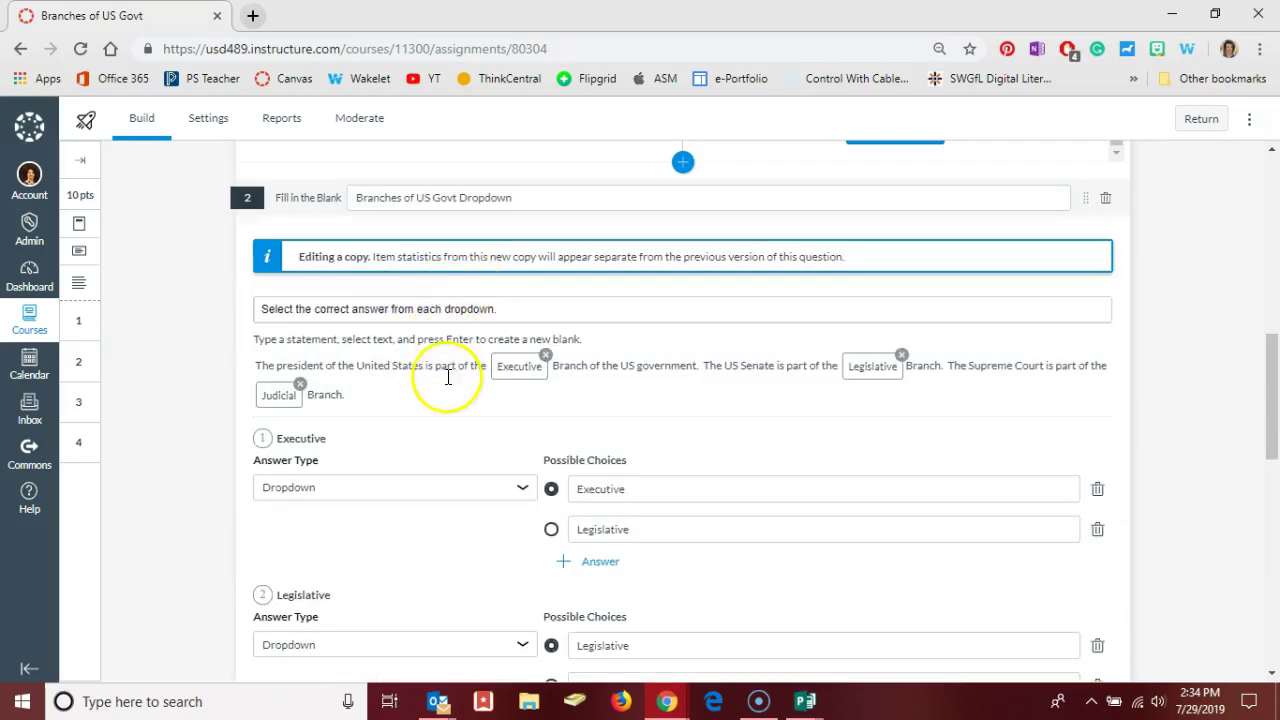
Examine question 2's answer types, possible choices, options and points for the Executive, Legislative and Judicial blanks
scroll(448, 390, down, 3)
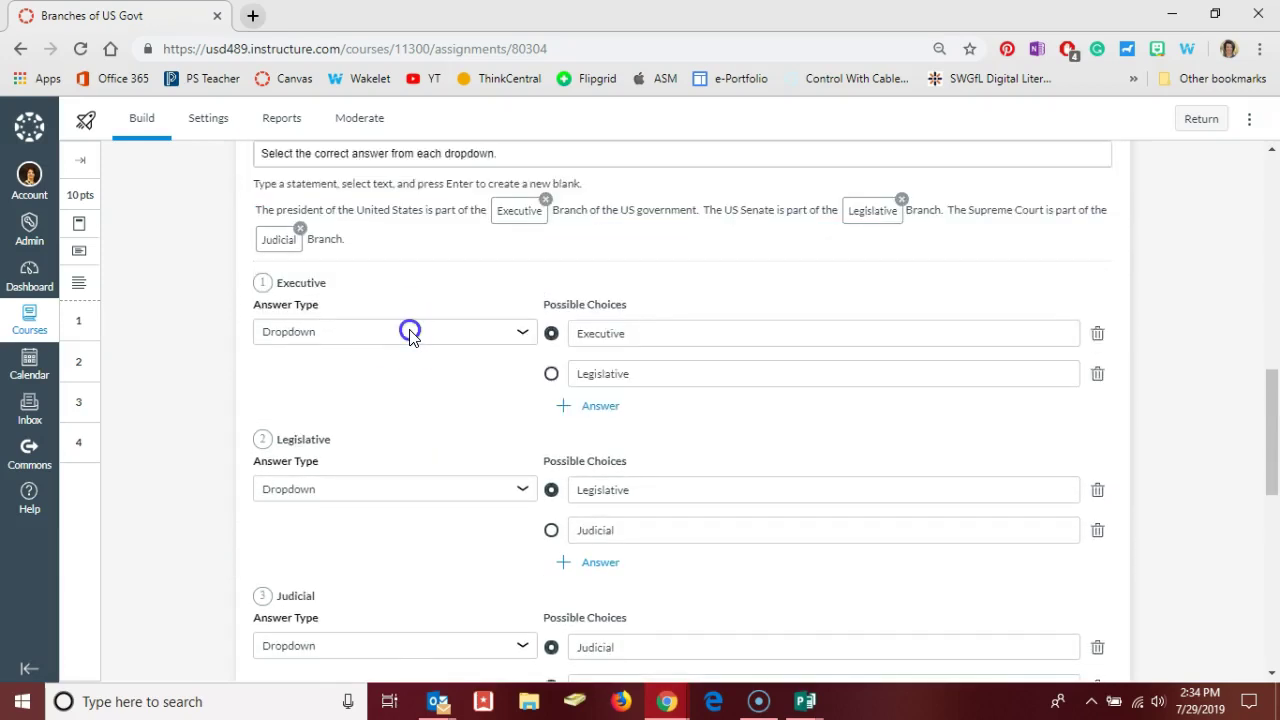
click(409, 332)
click(409, 337)
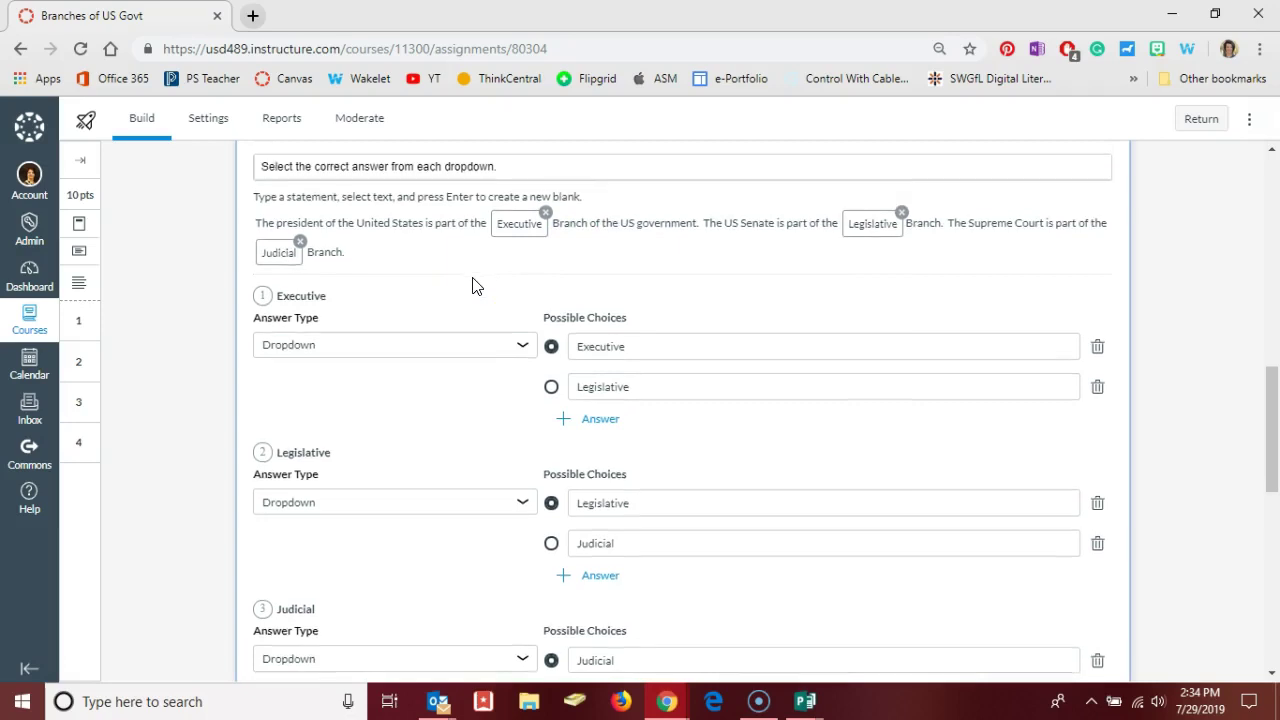
scroll(476, 286, down, 4)
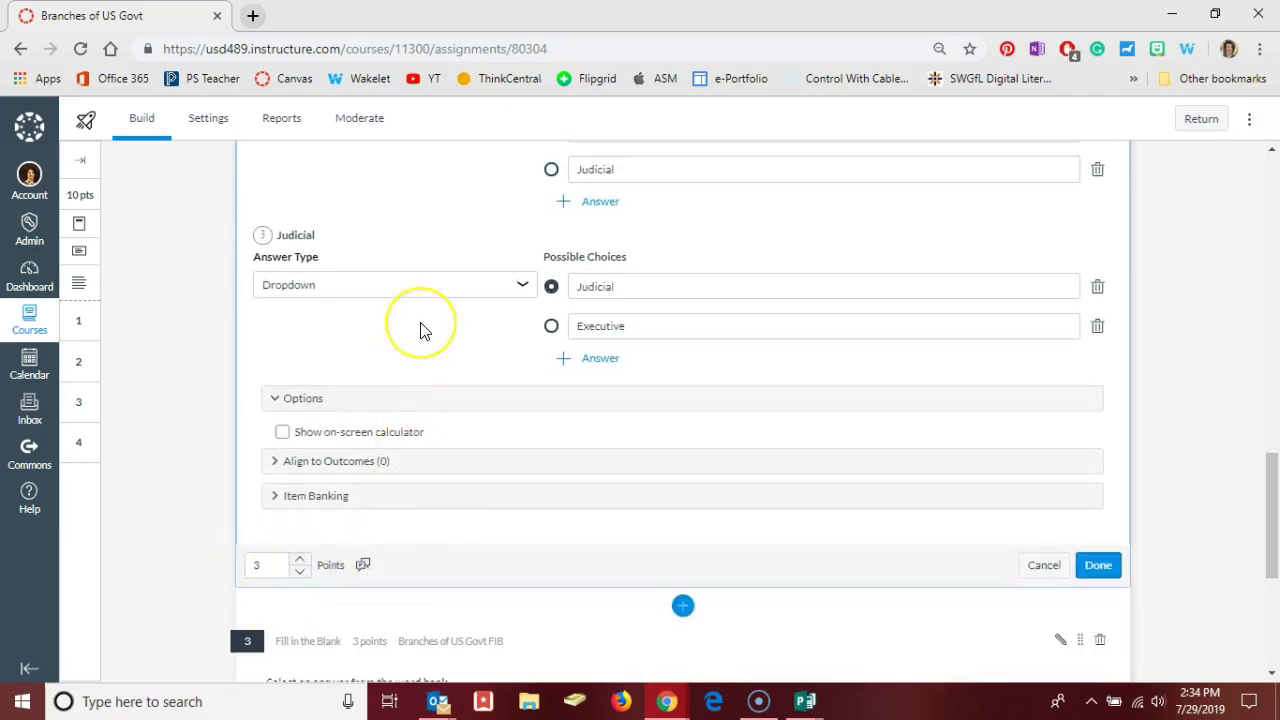
scroll(420, 330, up, 3)
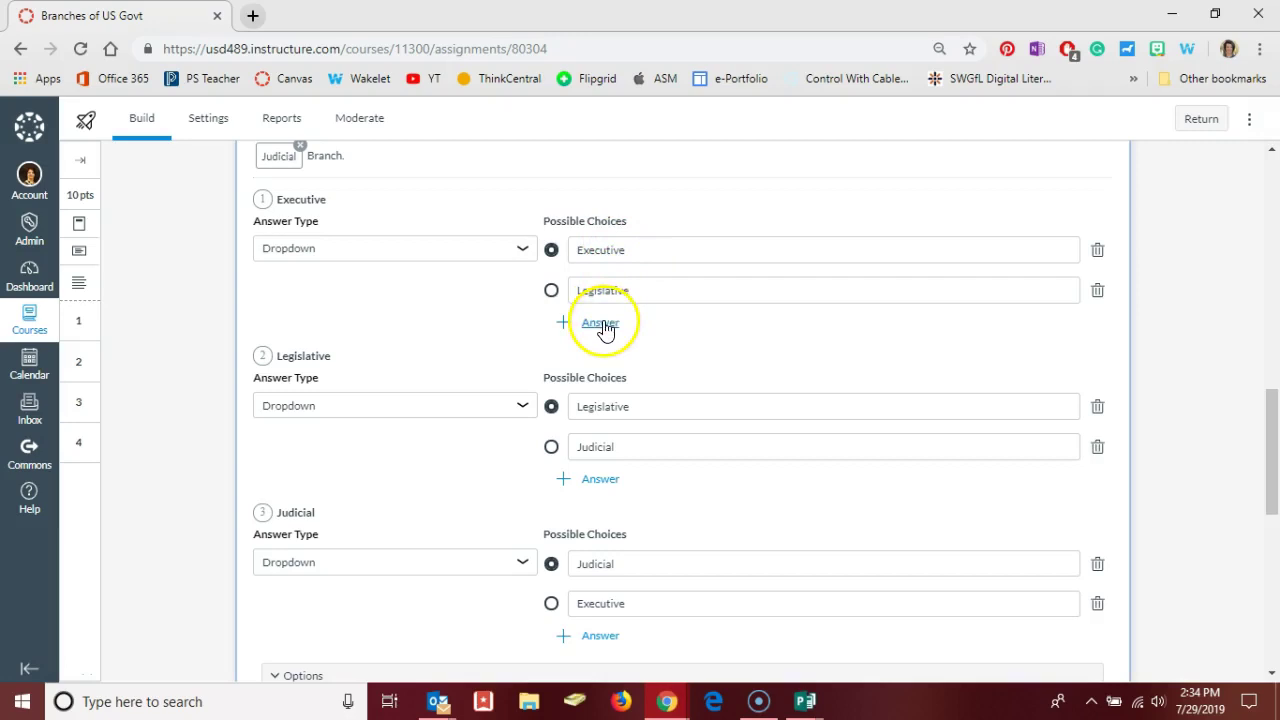
scroll(447, 317, up, 1)
scroll(447, 317, up, 3)
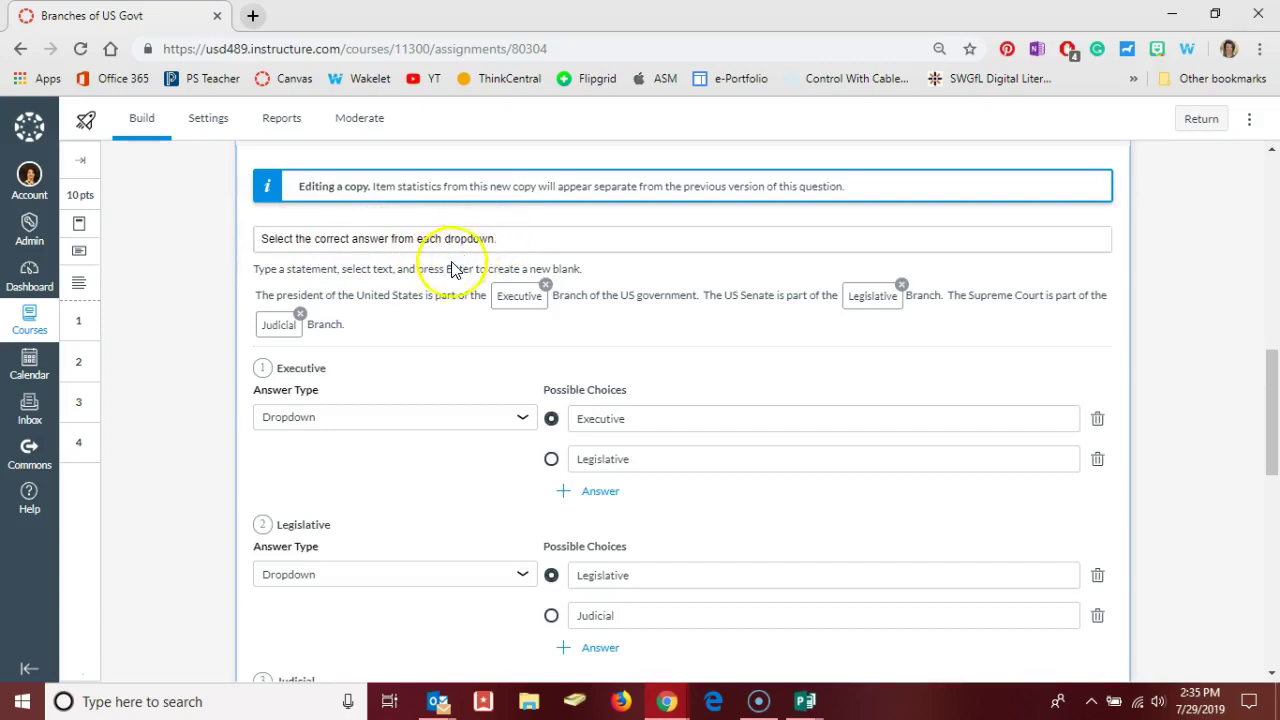
Turn the word "States" in question 2's statement into a new blank
click(405, 295)
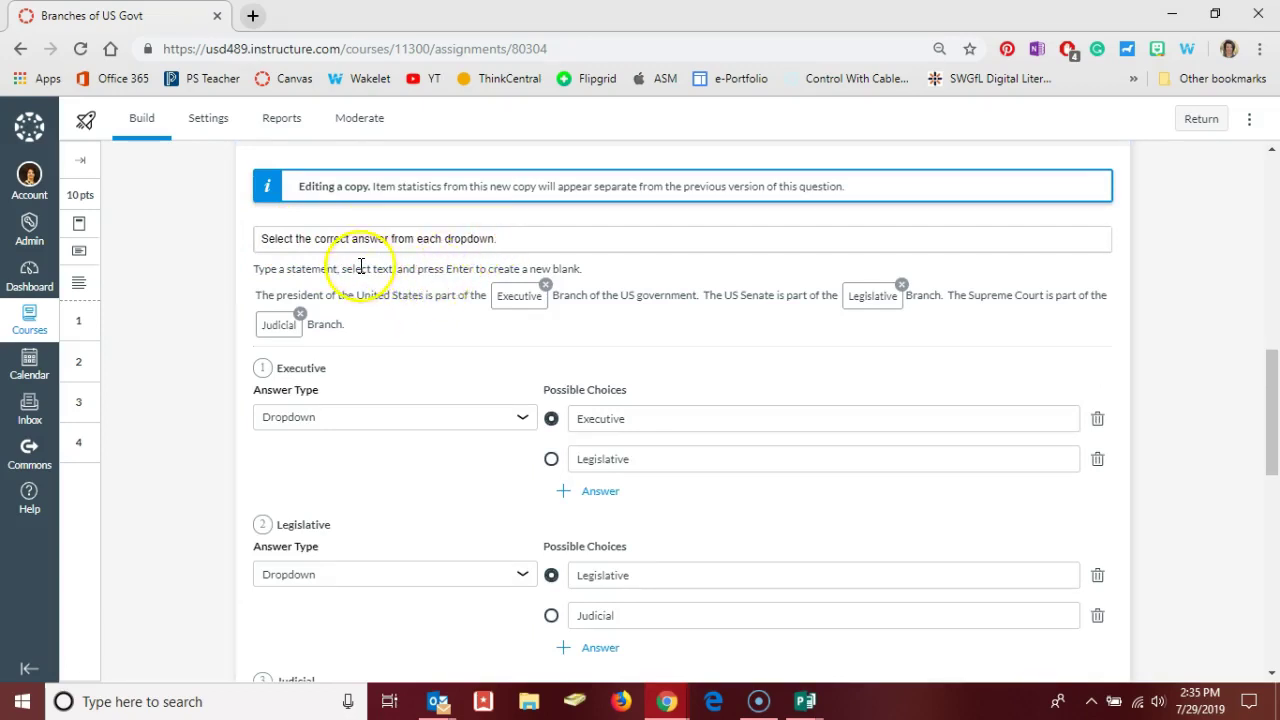
double_click(408, 297)
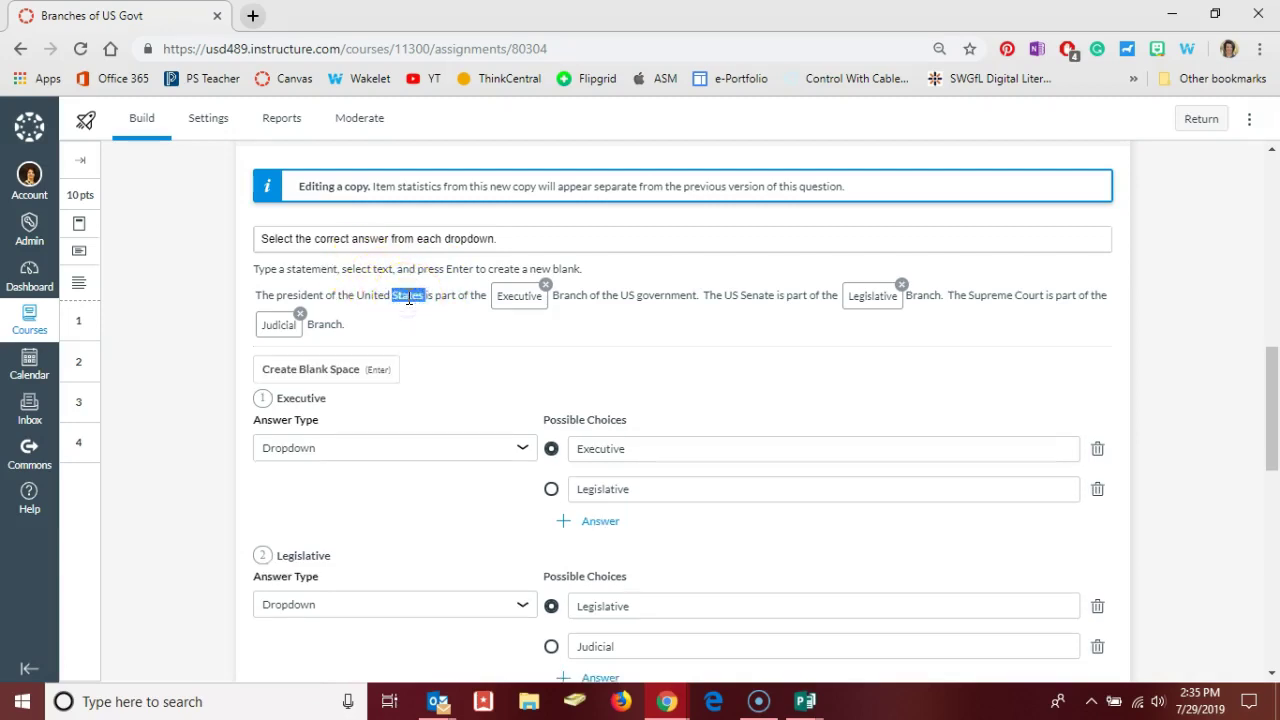
key(Return)
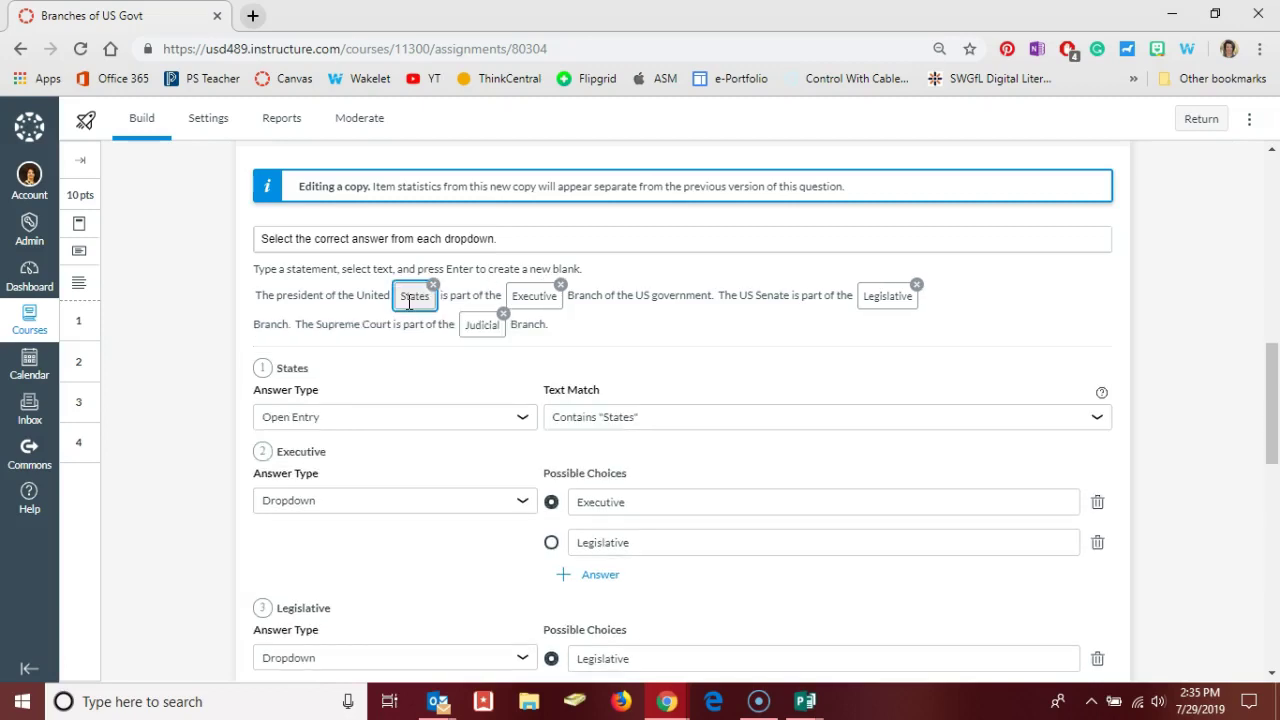
Set the States blank's answer type to Dropdown with Association as the second choice, and delete the empty third choice
click(371, 421)
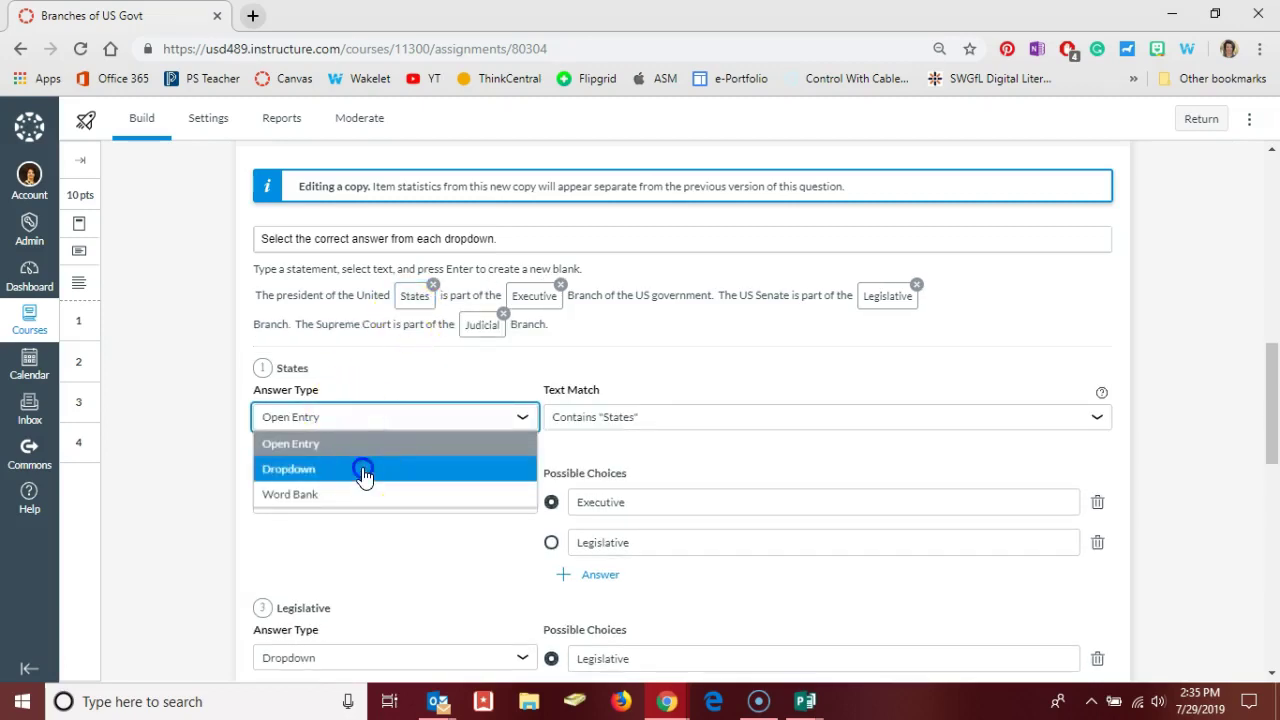
click(363, 470)
click(600, 464)
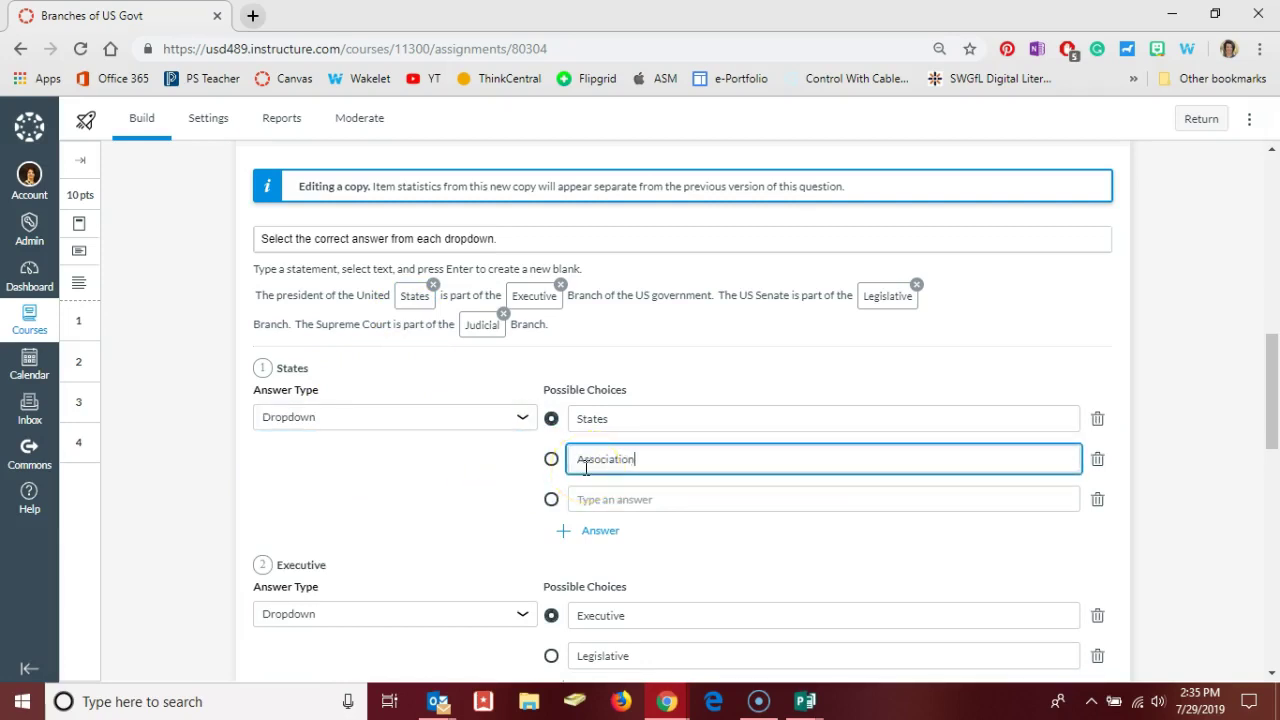
click(493, 469)
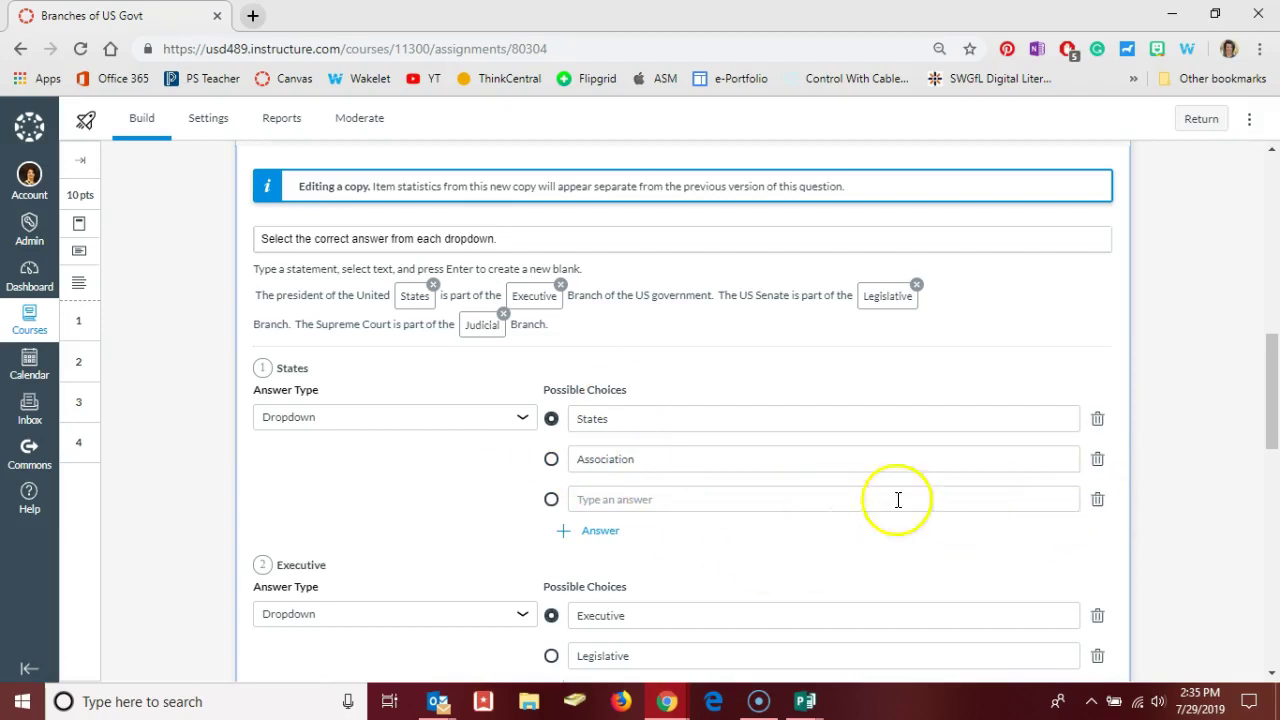
click(1098, 500)
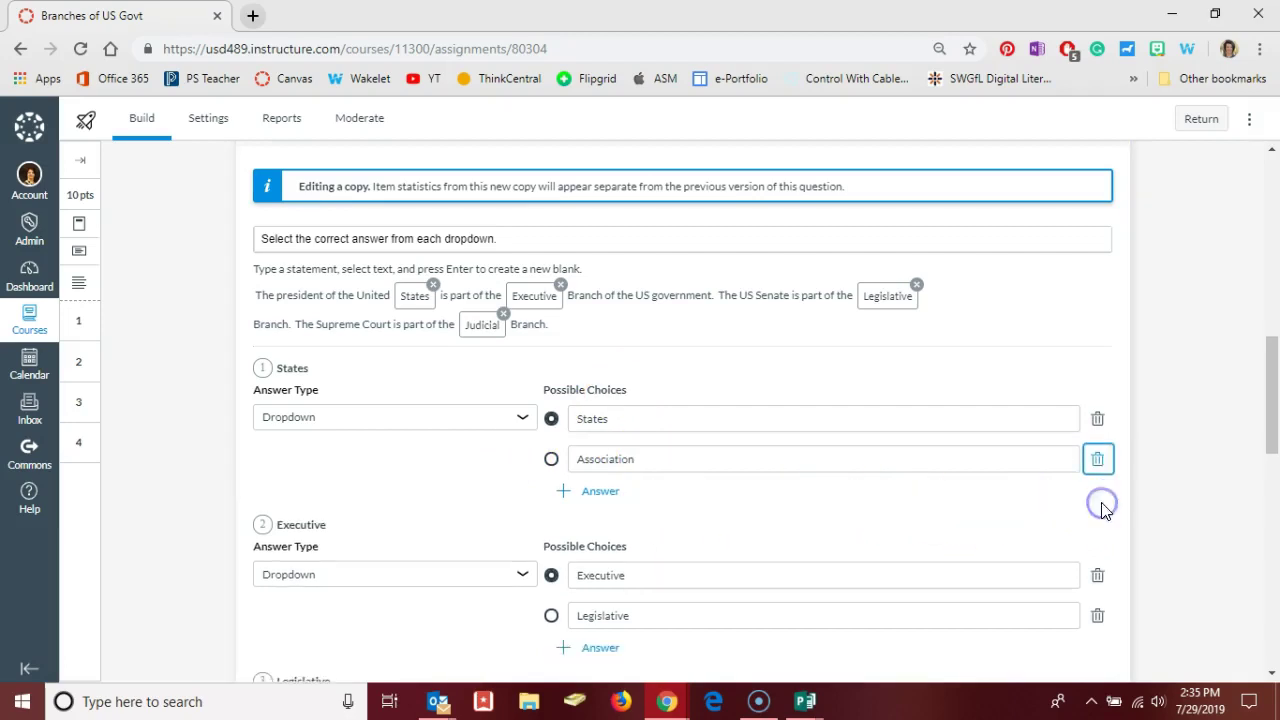
Save question 2 and open a copy of question 3, the word-bank question, for editing
scroll(695, 503, down, 6)
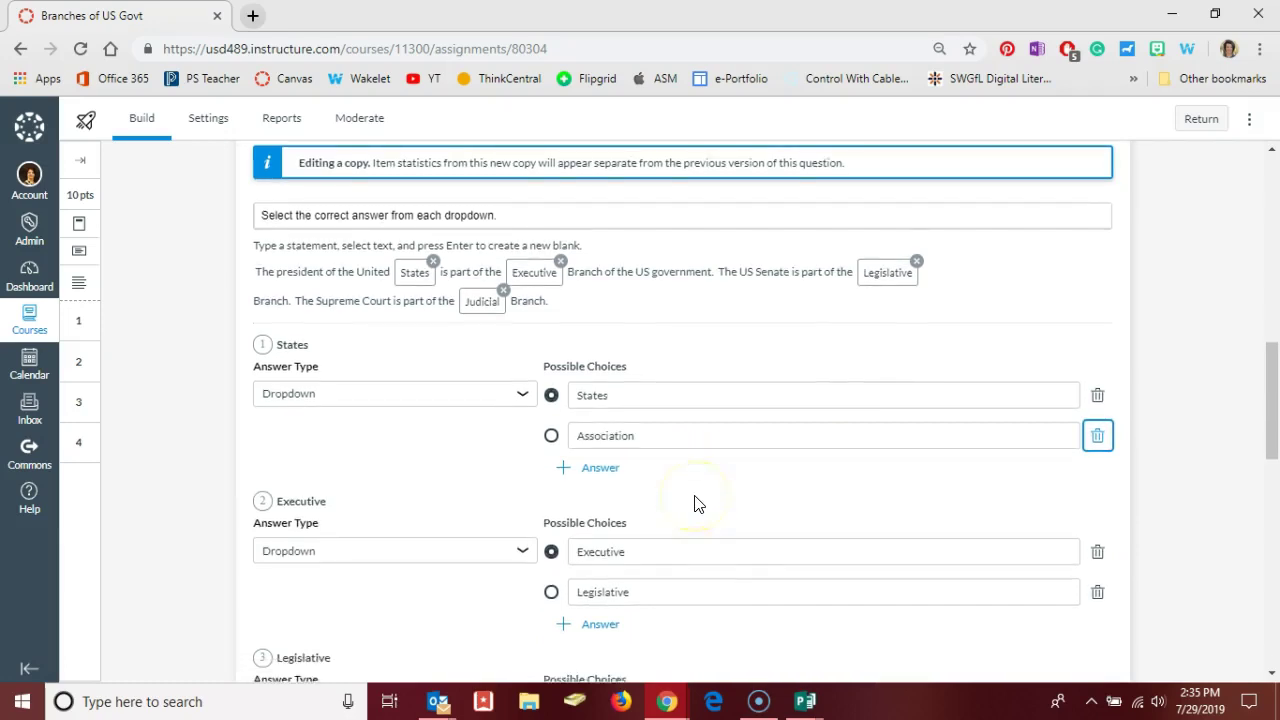
click(523, 443)
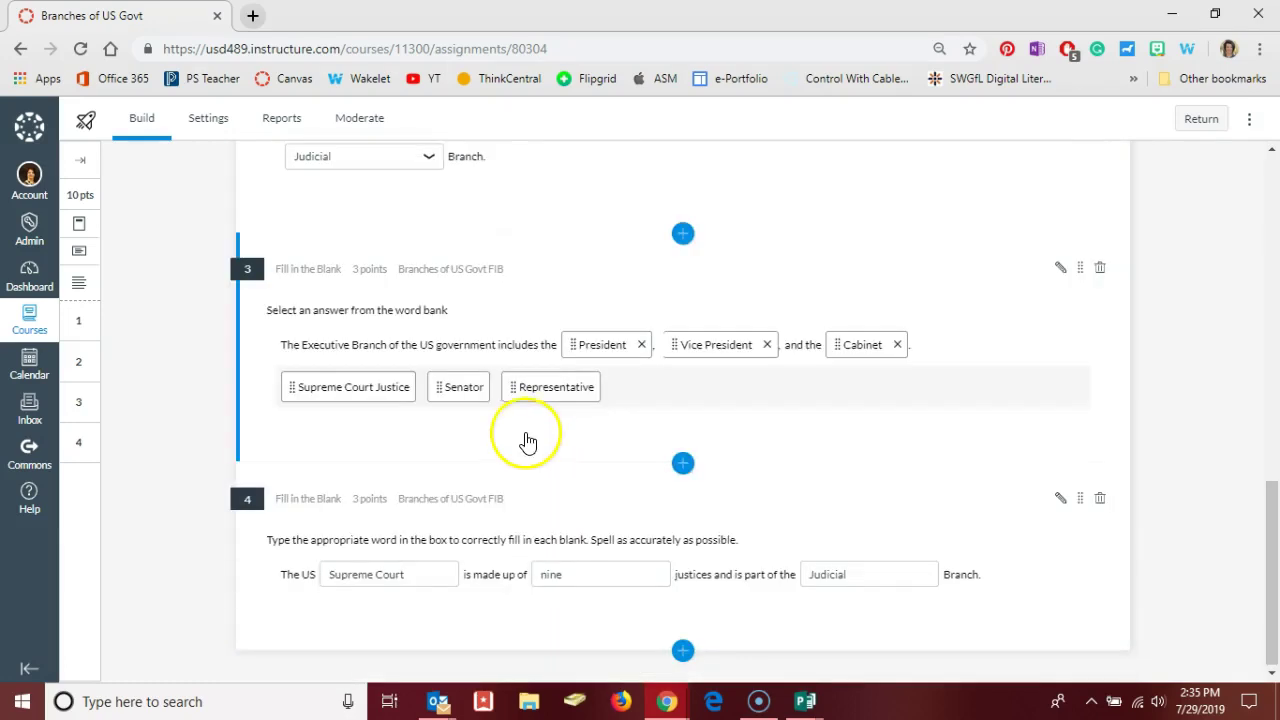
click(514, 416)
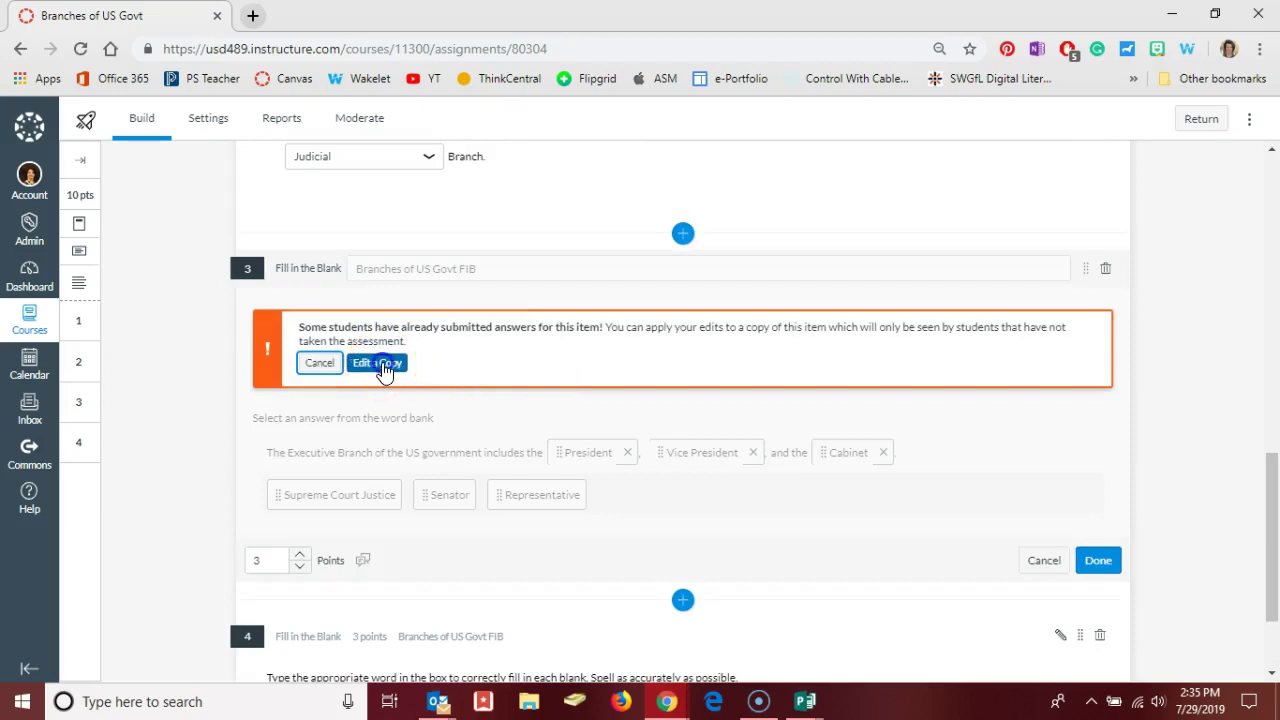
click(385, 366)
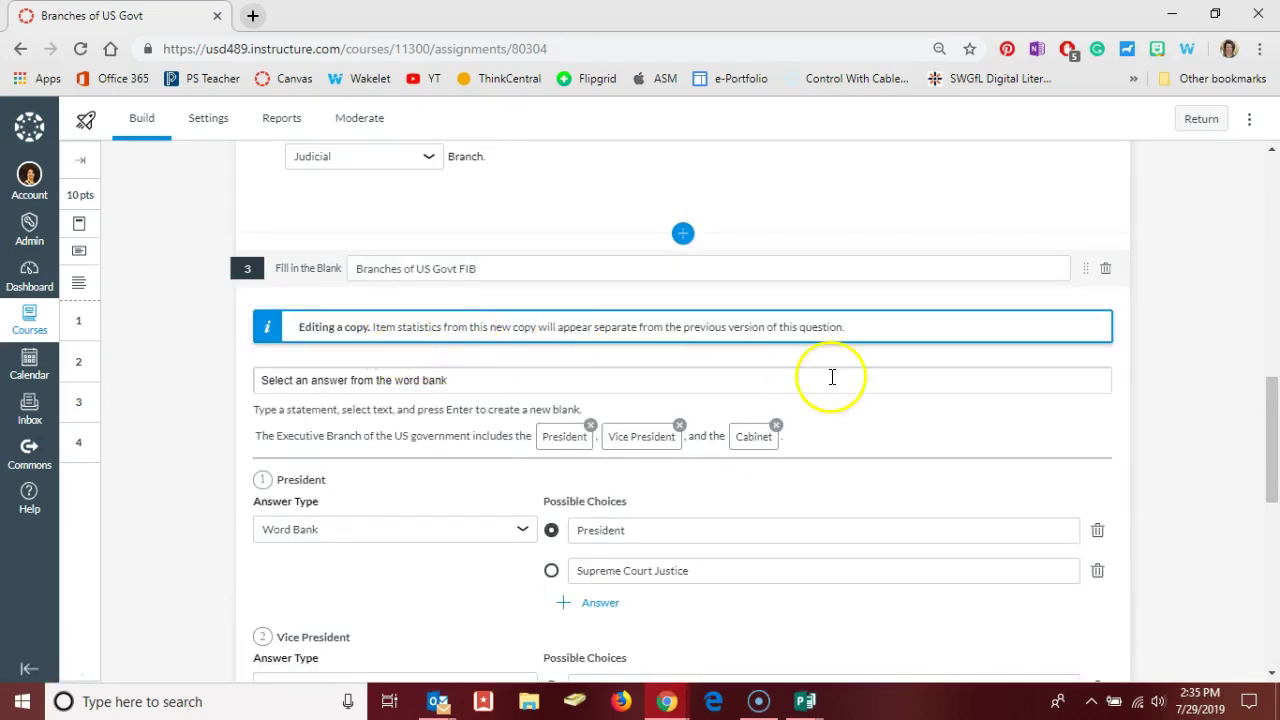
Review the word-bank choices for the President, Vice President and Cabinet blanks, and save question 3
scroll(871, 380, down, 1)
scroll(871, 380, down, 2)
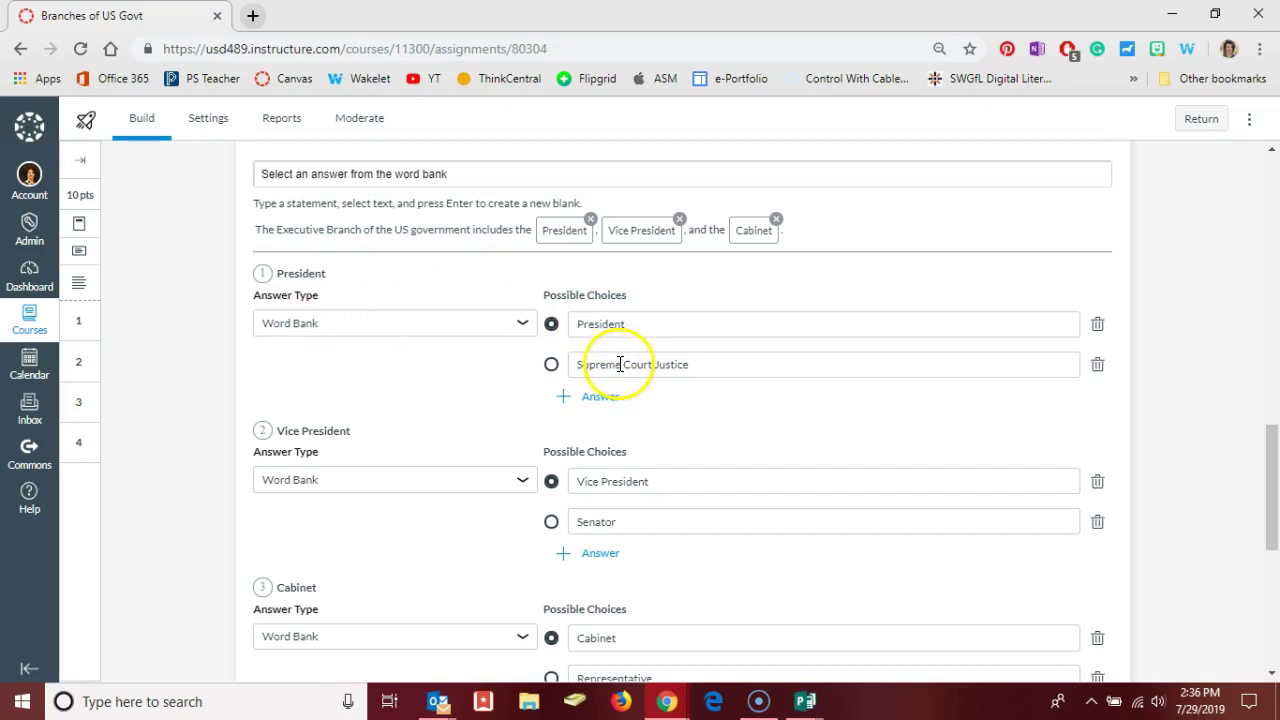
scroll(454, 385, down, 1)
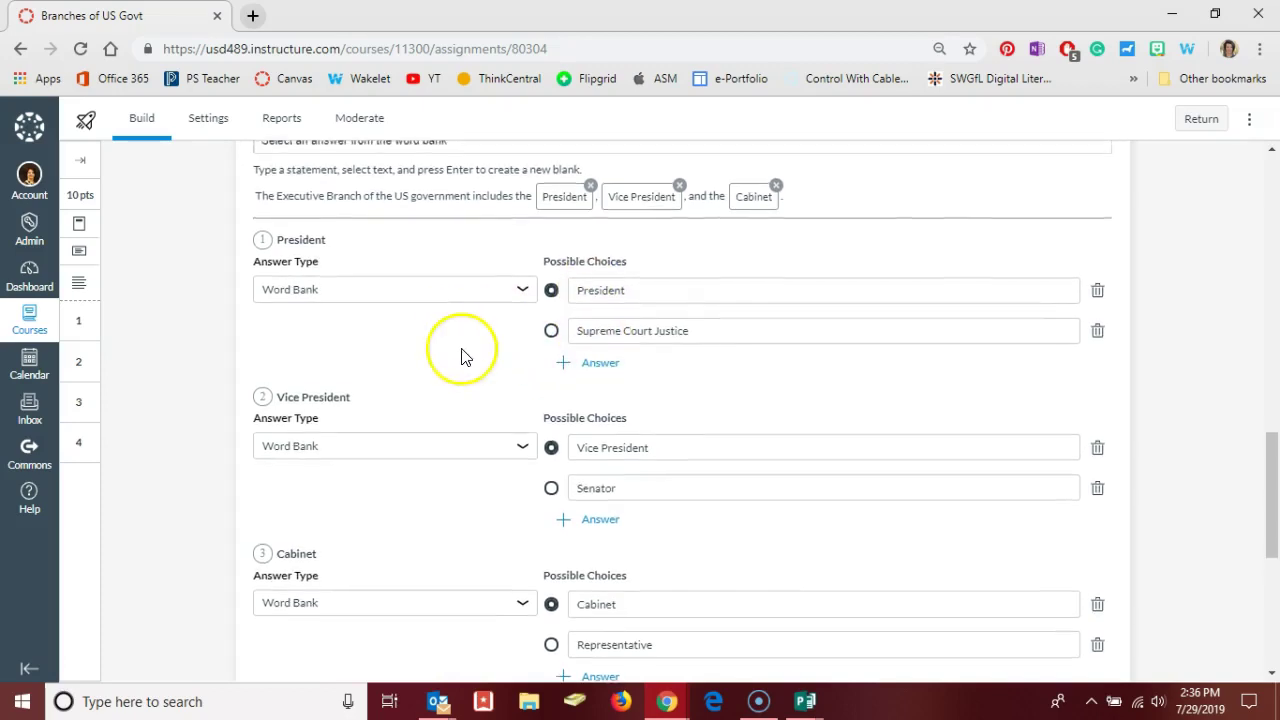
scroll(458, 358, down, 2)
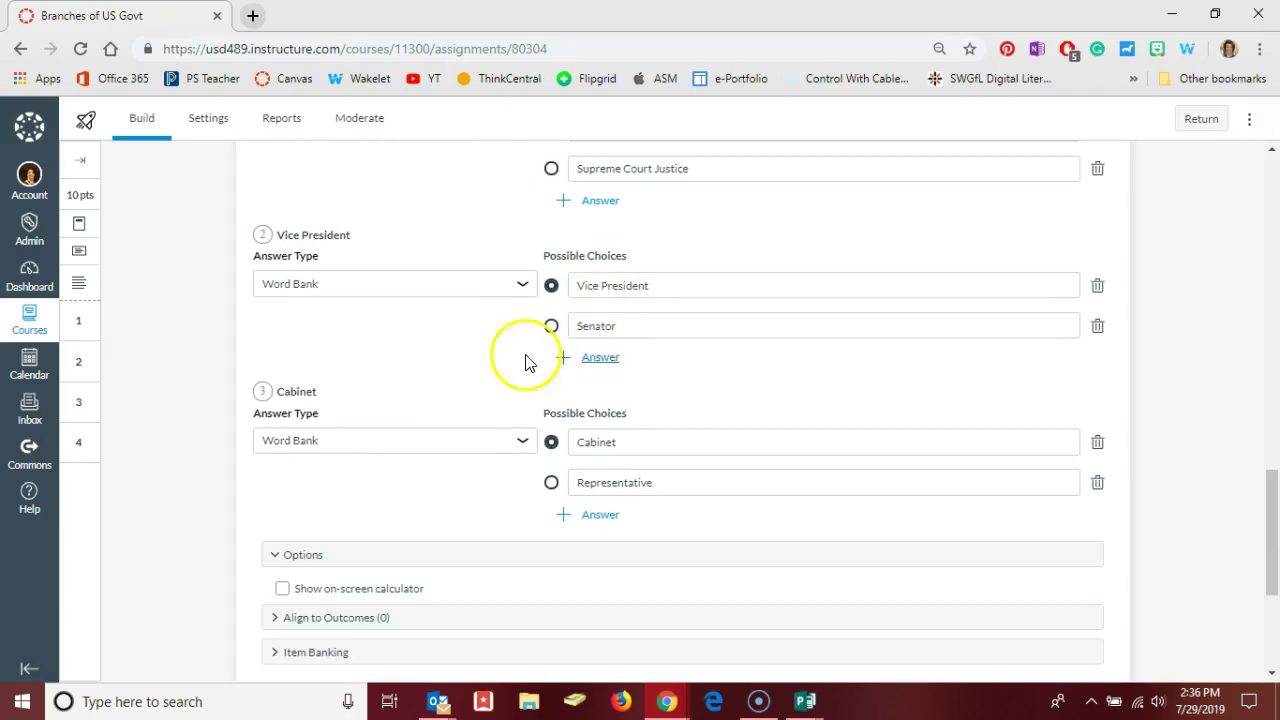
scroll(458, 372, down, 2)
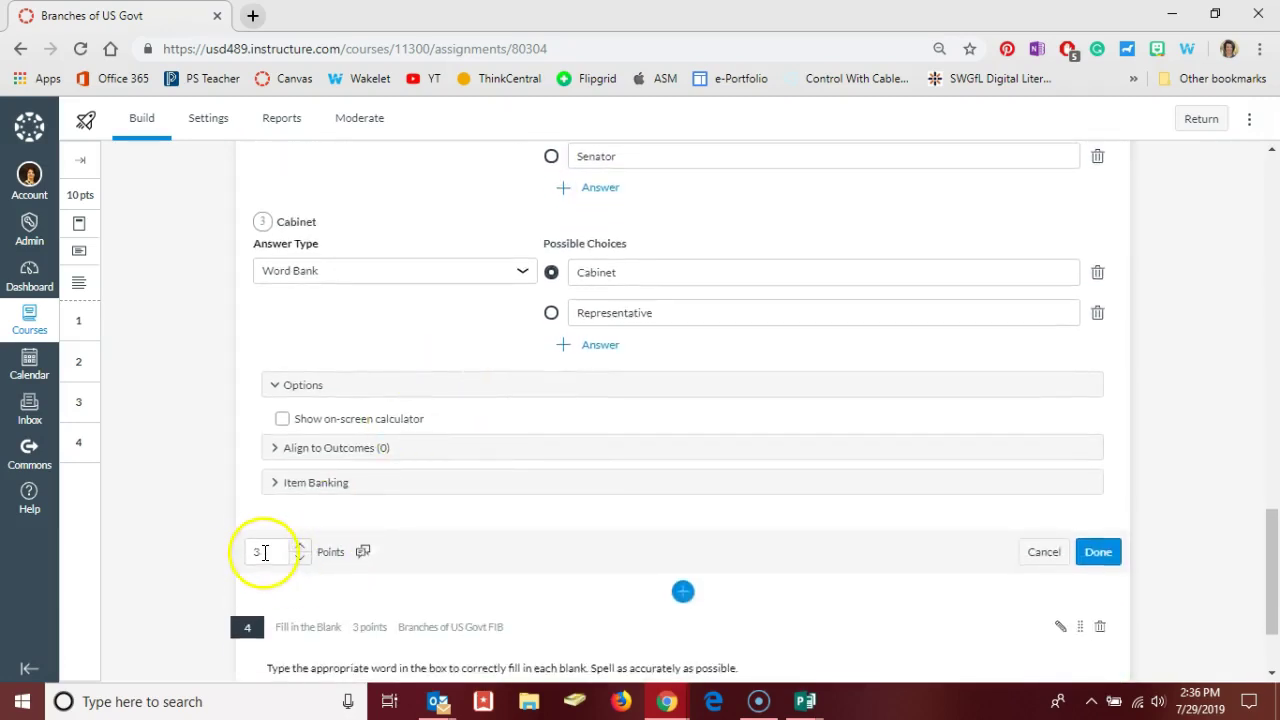
click(1097, 552)
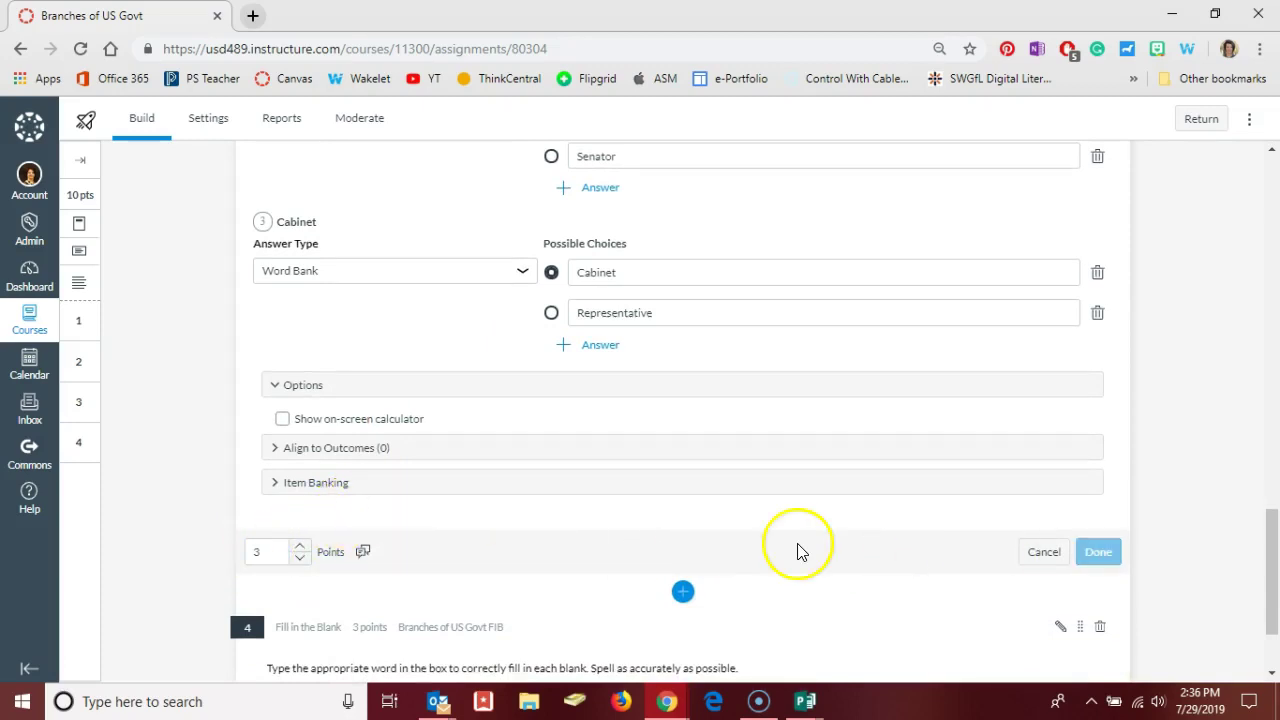
Open a copy of question 4, the open-entry question, for editing and view the text match options for the Supreme Court blank
click(463, 607)
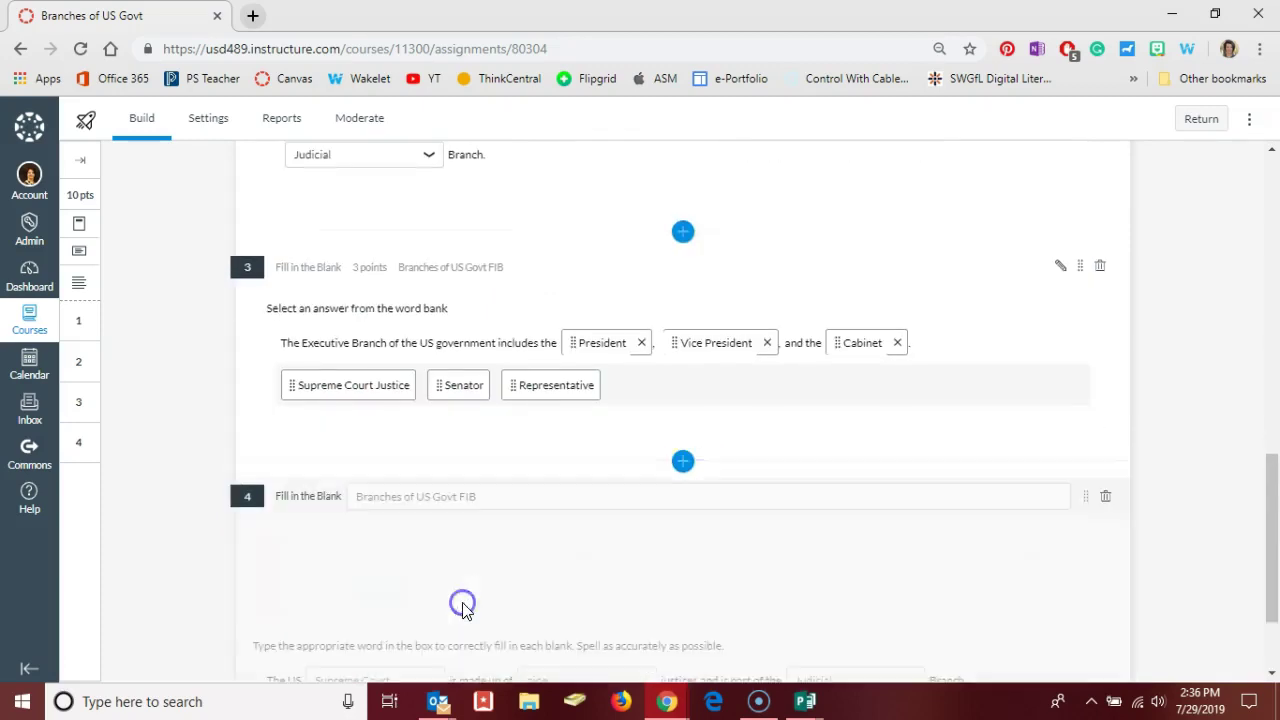
click(392, 591)
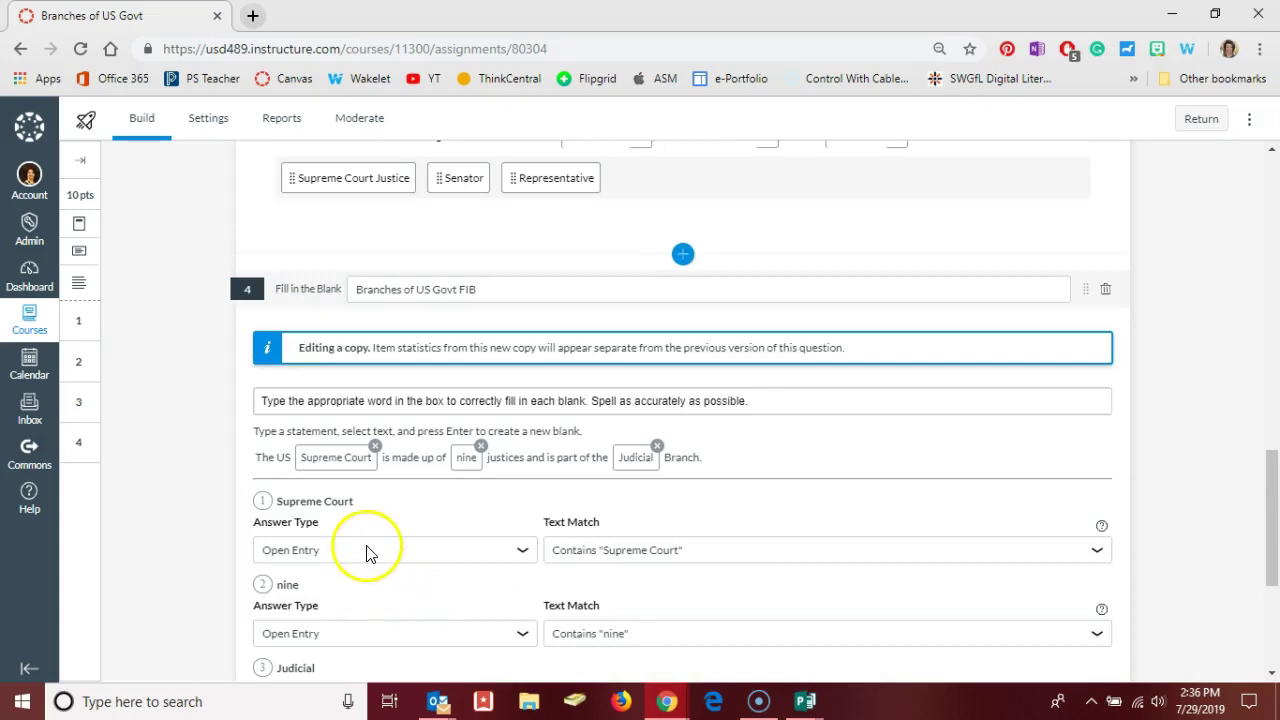
scroll(449, 593, down, 3)
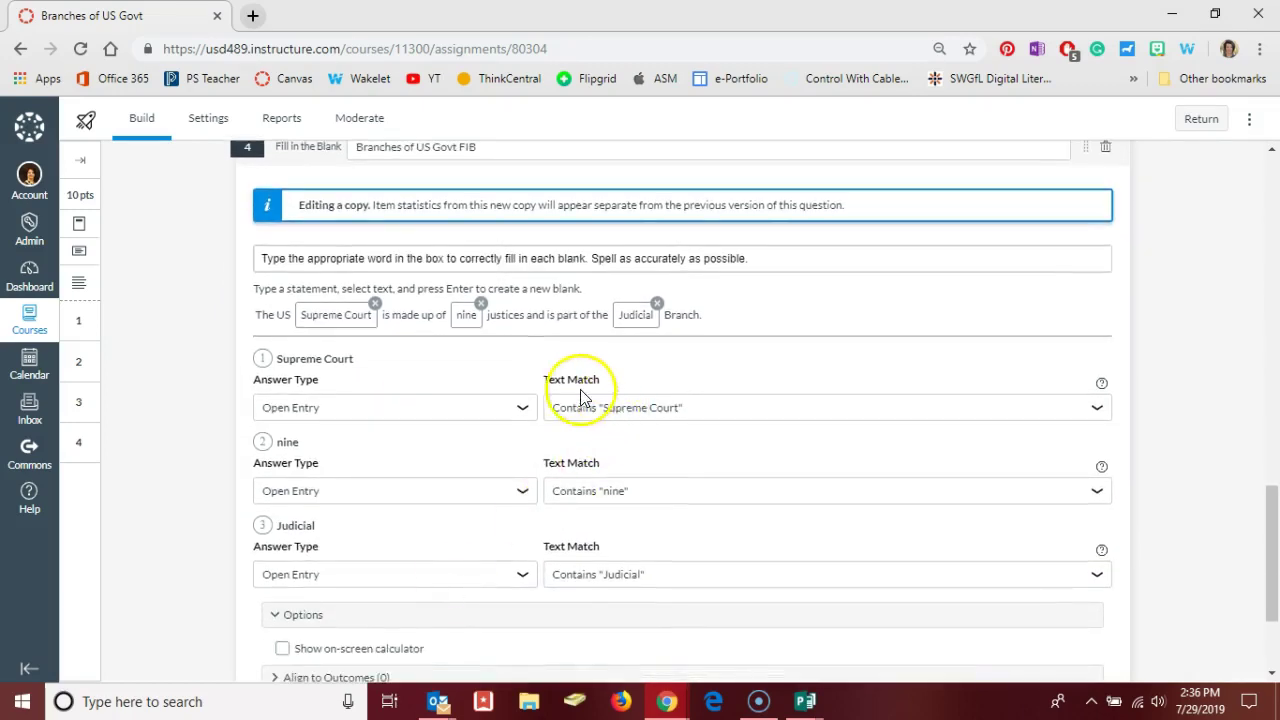
click(609, 412)
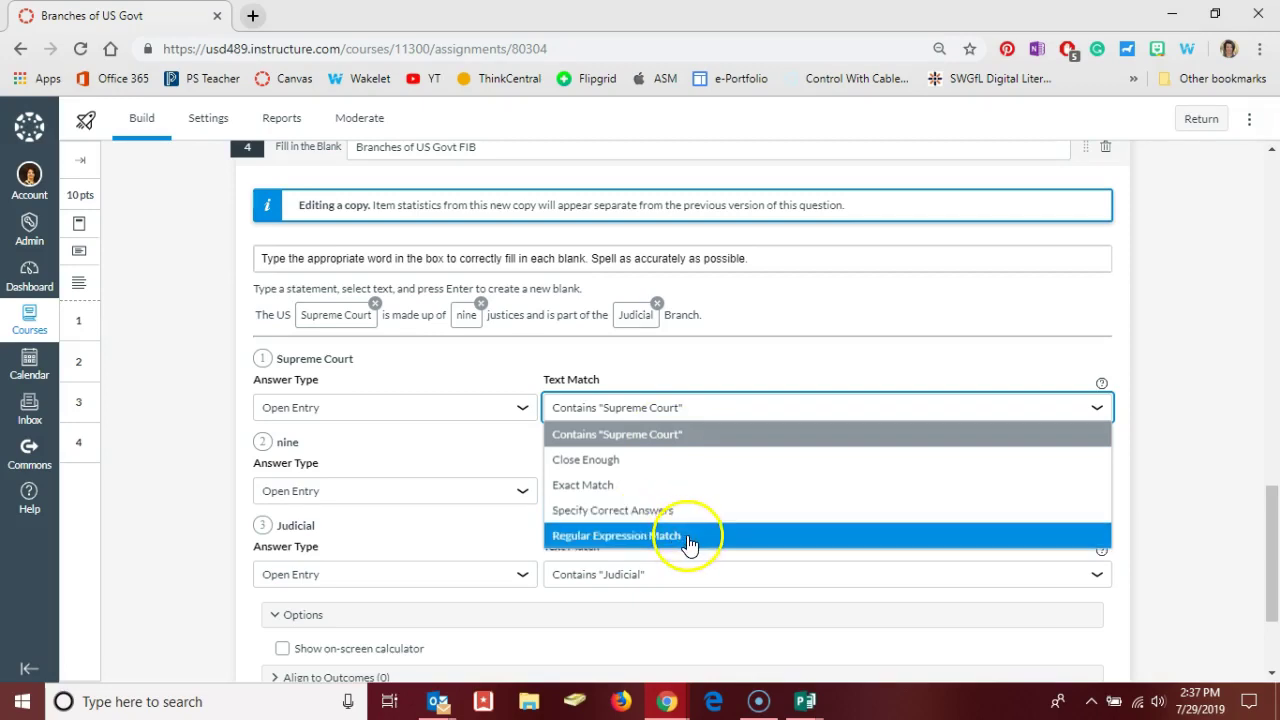
Turn the word "part" in question 4's statement into a new blank and review its open-entry settings
scroll(520, 480, up, 1)
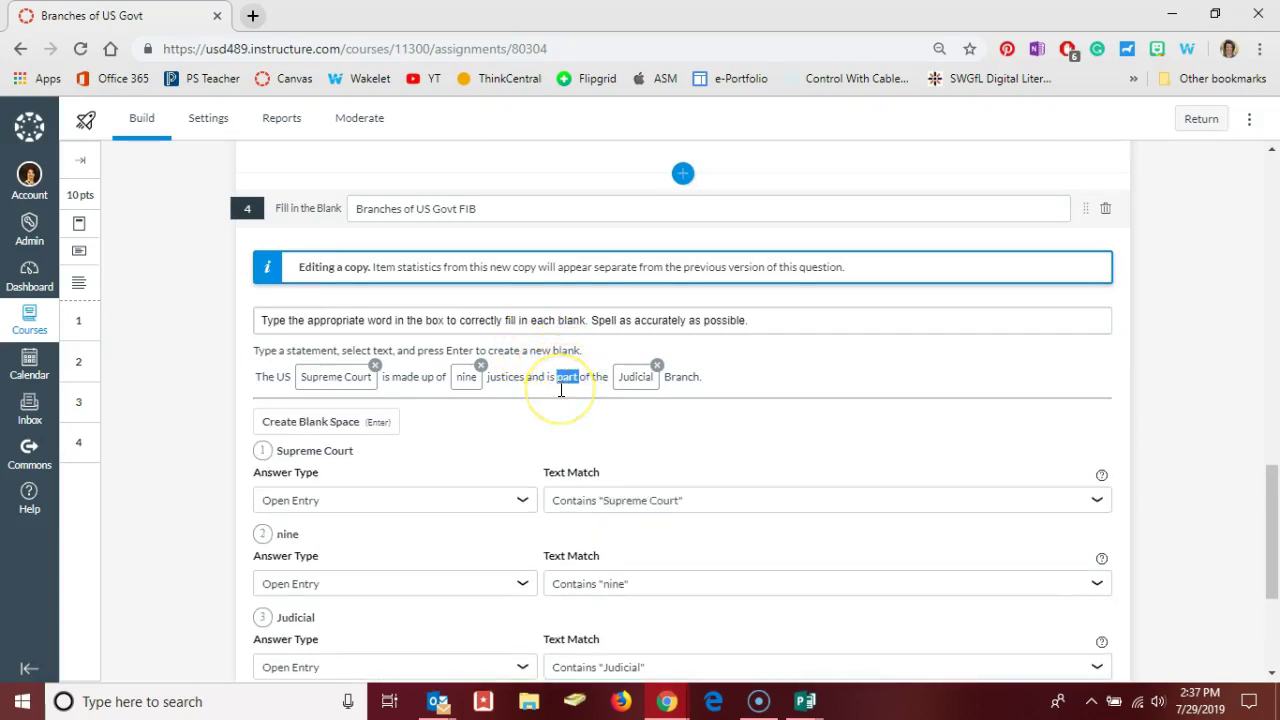
key(Return)
scroll(450, 400, down, 2)
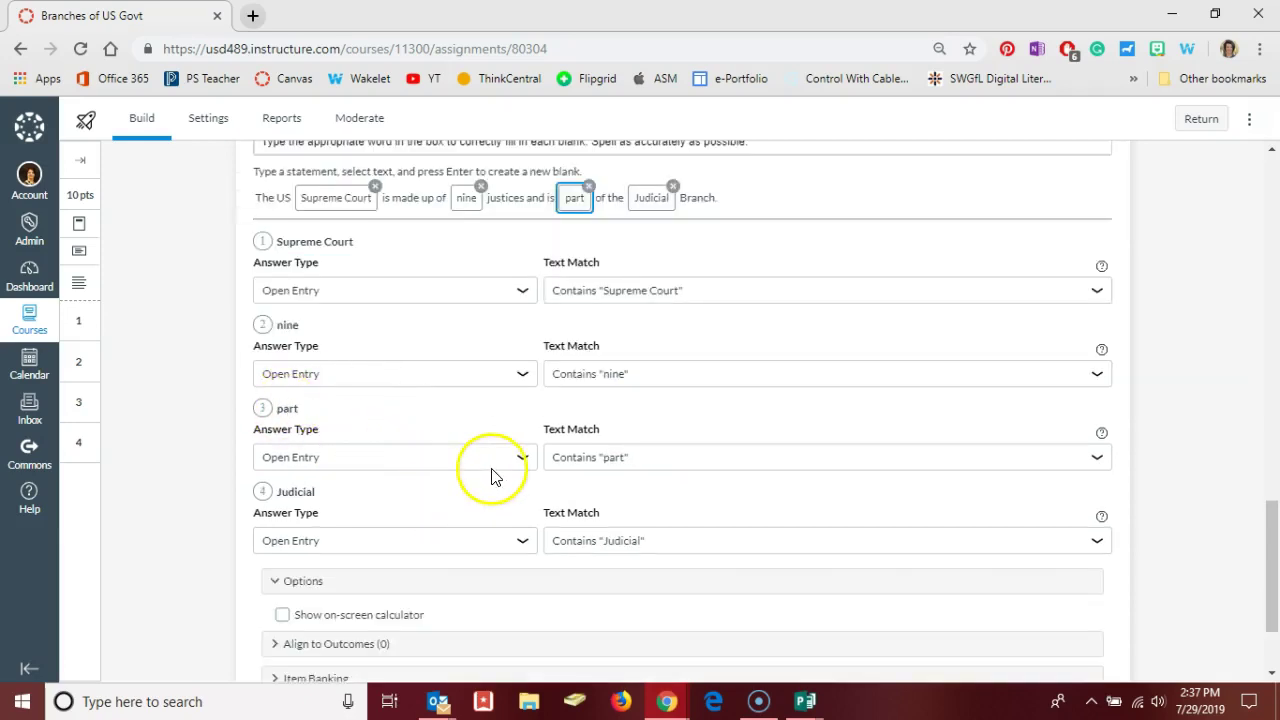
scroll(491, 476, down, 2)
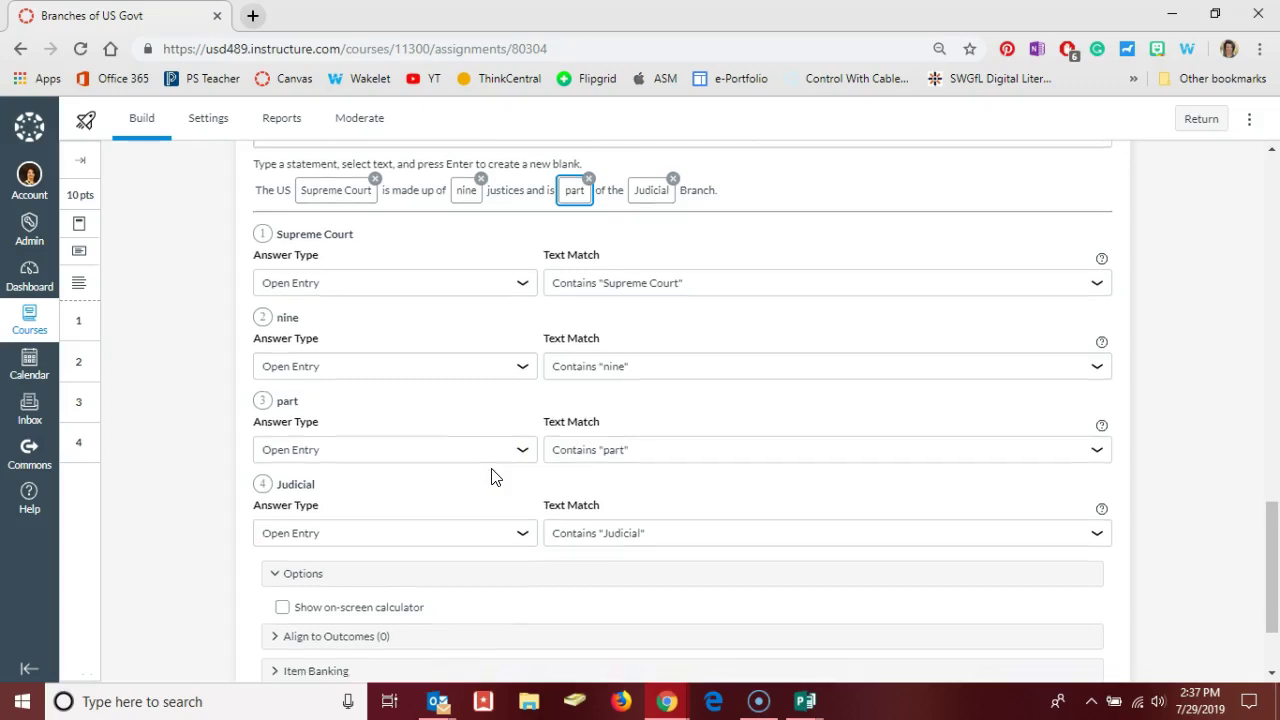